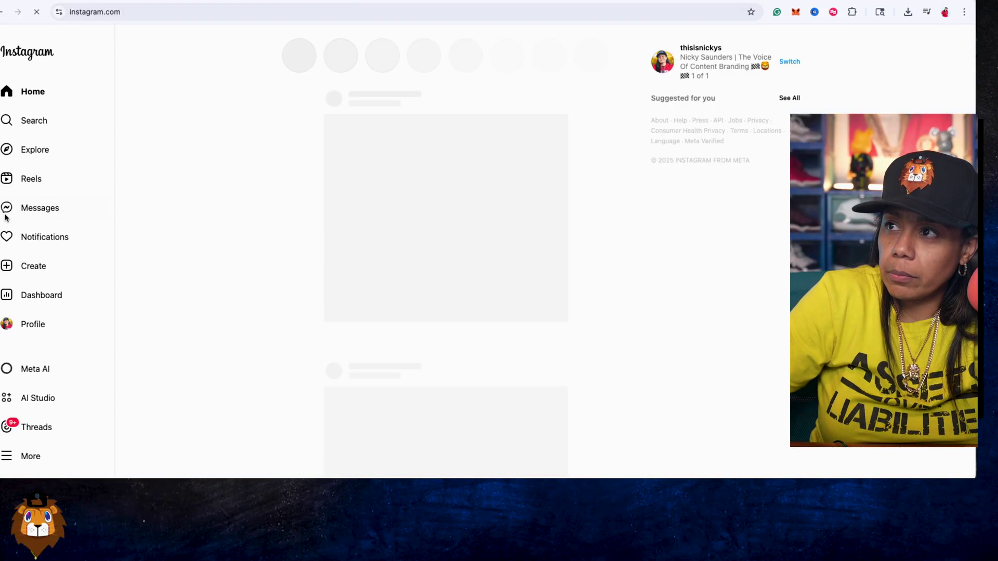
# Step: Open the "They Banned My Channel" reel from the account's own Instagram profile
pyautogui.click(31, 326)
pyautogui.scroll(-5, 390, 291)
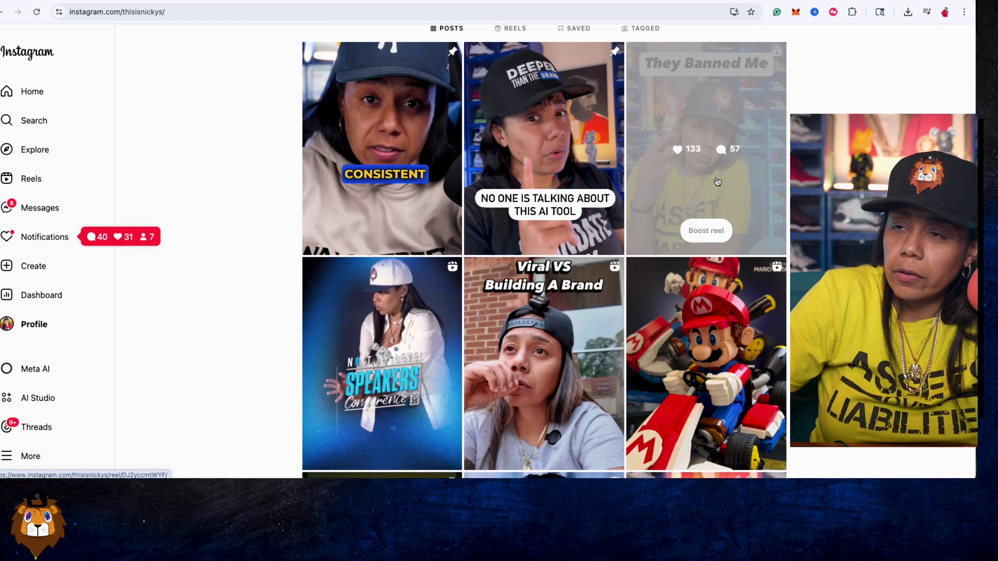
pyautogui.click(717, 181)
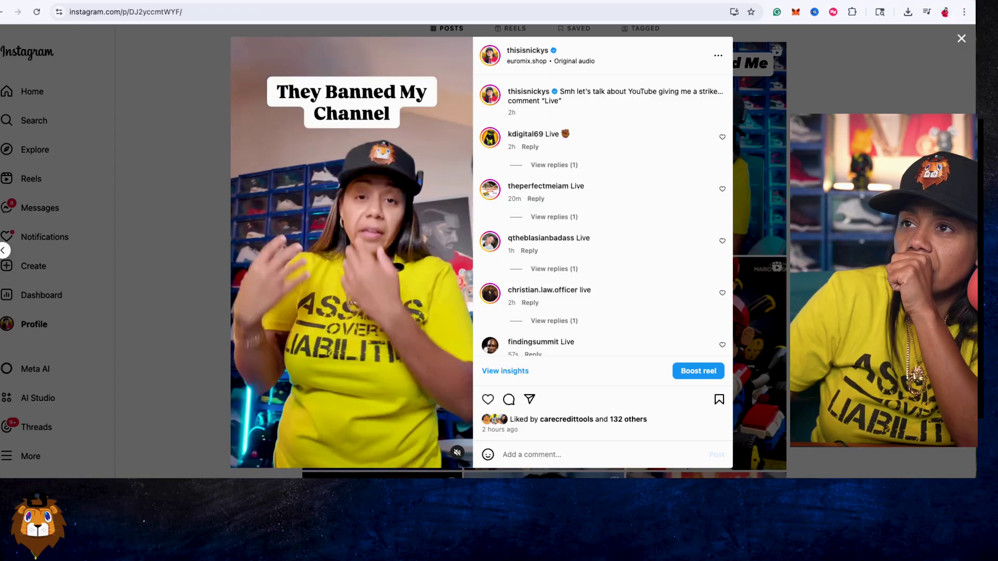
# Step: Switch to the Submagic project, apply the Dan 2 caption style and play the preview
pyautogui.click(380, 1)
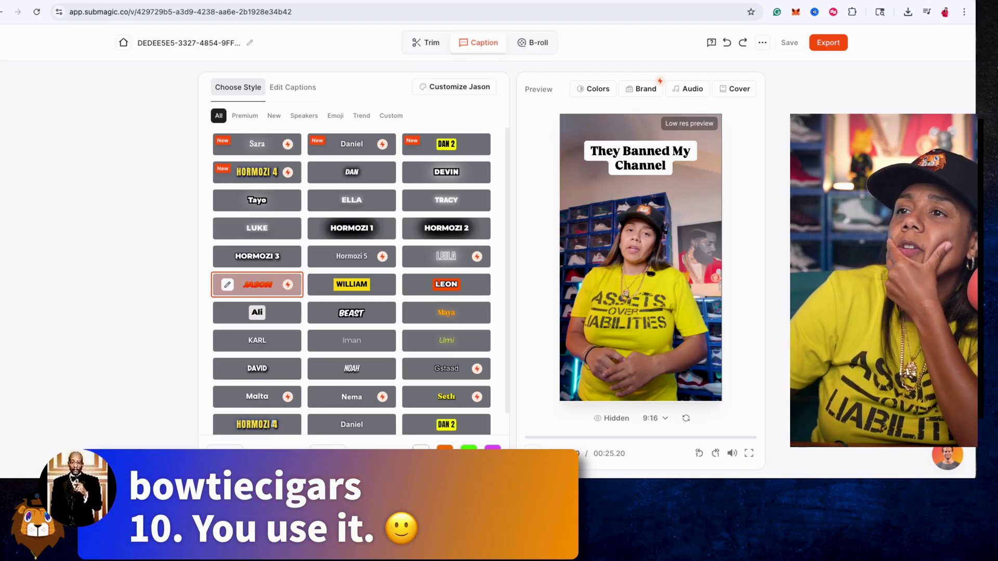
pyautogui.scroll(-1, 262, 240)
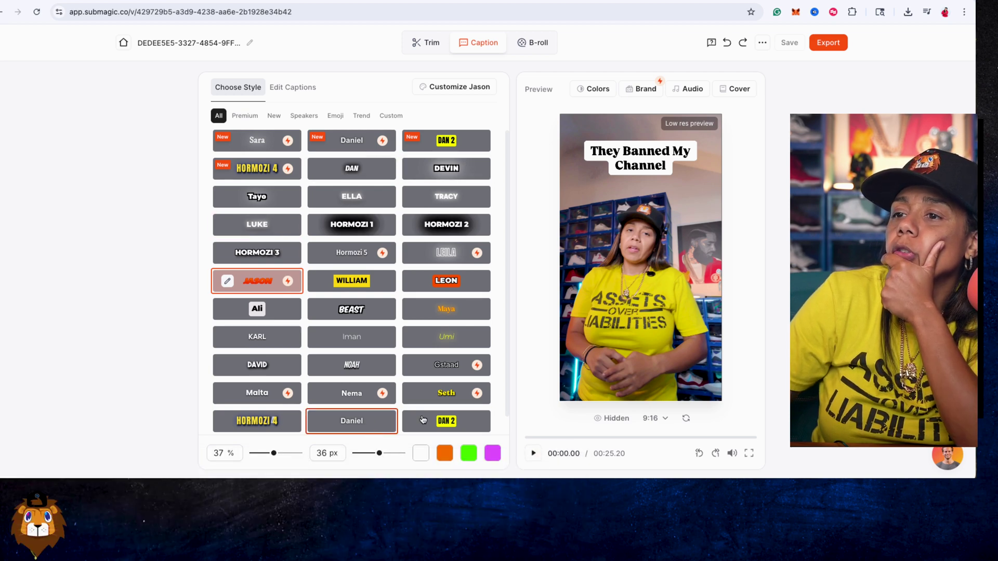
pyautogui.click(446, 422)
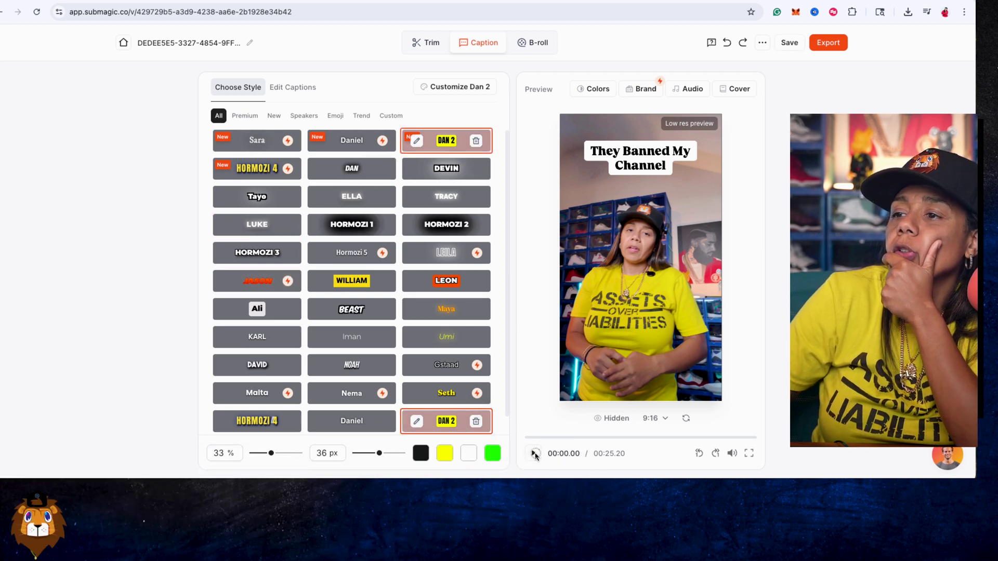
pyautogui.click(535, 454)
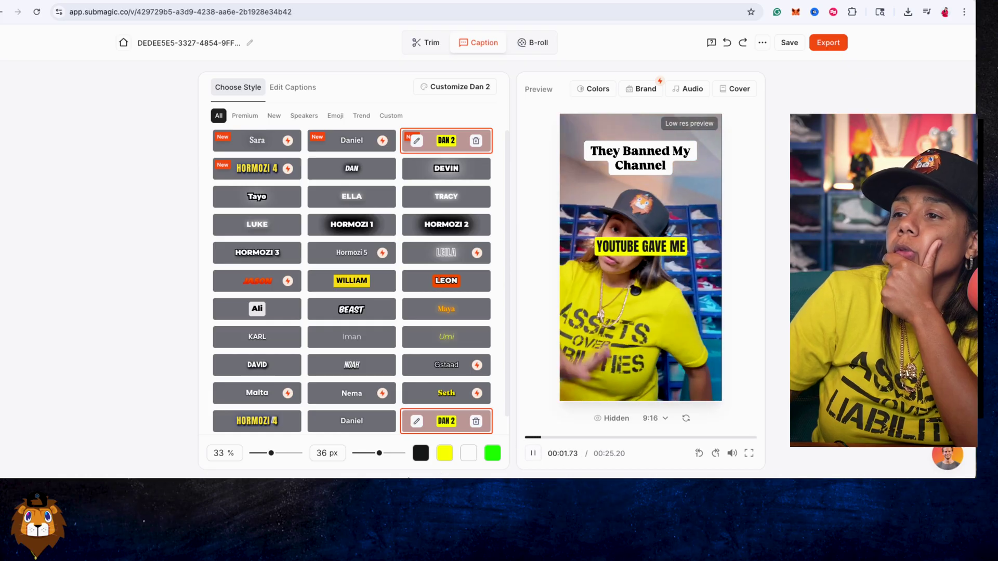
# Step: Set the caption size to 43 px and its vertical position to 48%, then pause the preview
pyautogui.moveTo(379, 454)
pyautogui.mouseDown()
pyautogui.moveTo(394, 453)
pyautogui.moveTo(384, 453)
pyautogui.mouseUp()
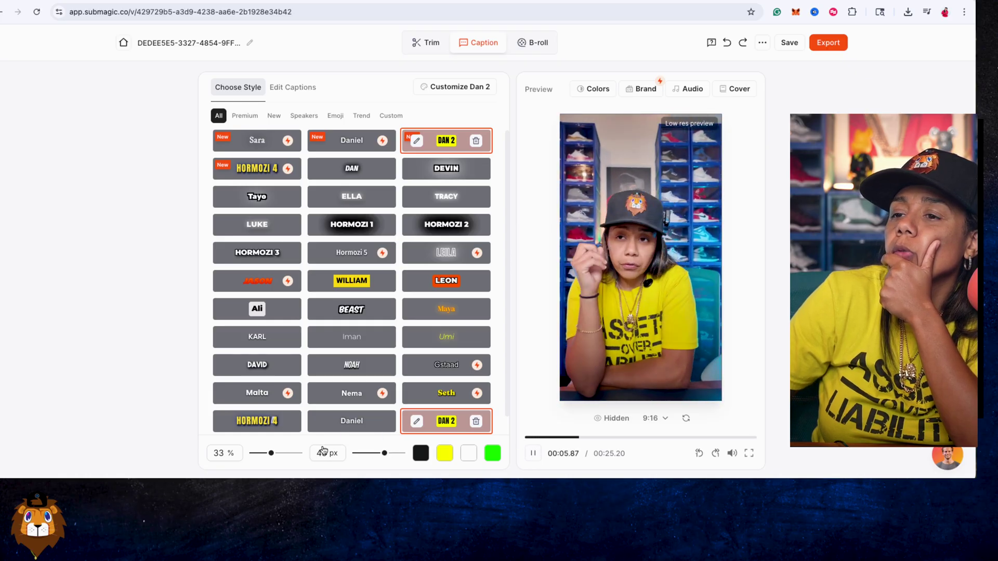
pyautogui.moveTo(271, 453); pyautogui.dragTo(281, 454)
pyautogui.click(530, 460)
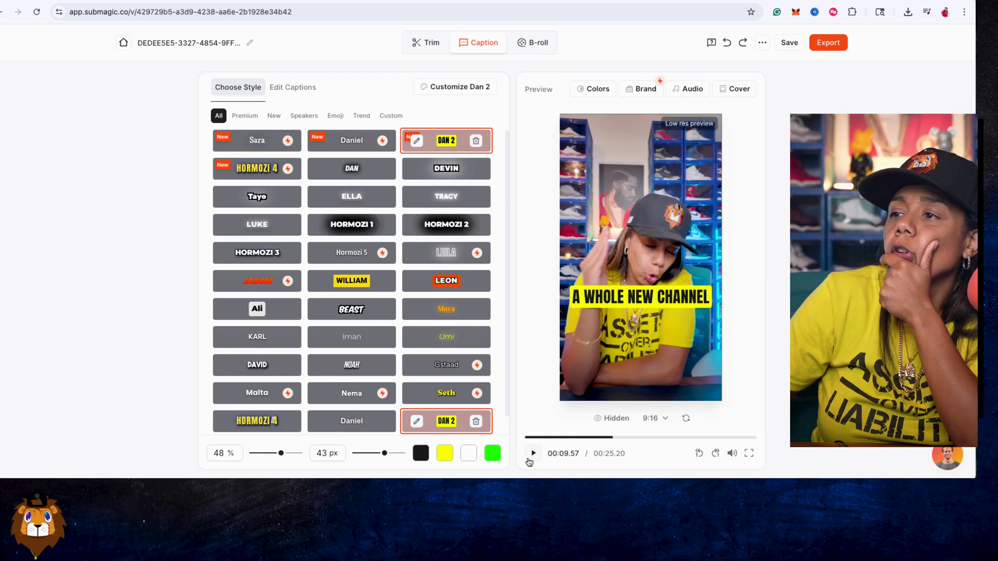
# Step: Add Magic Zooms to the video's scenes and play the preview
pyautogui.click(541, 44)
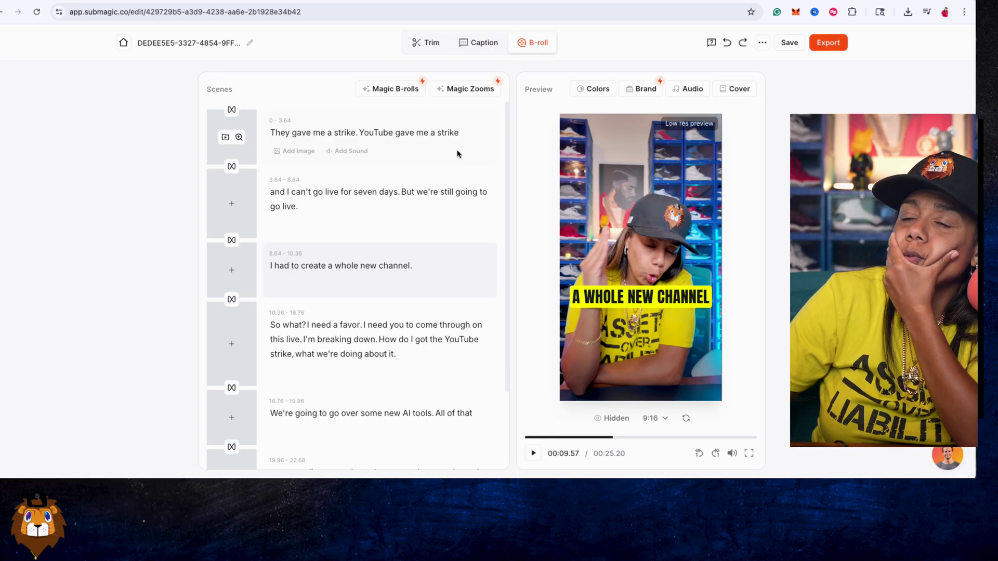
pyautogui.click(468, 89)
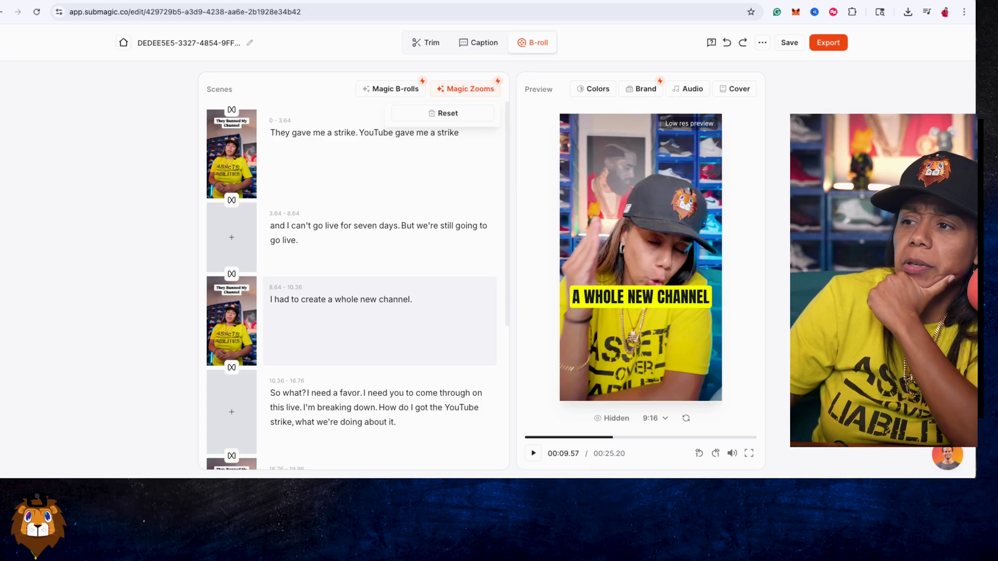
pyautogui.click(533, 453)
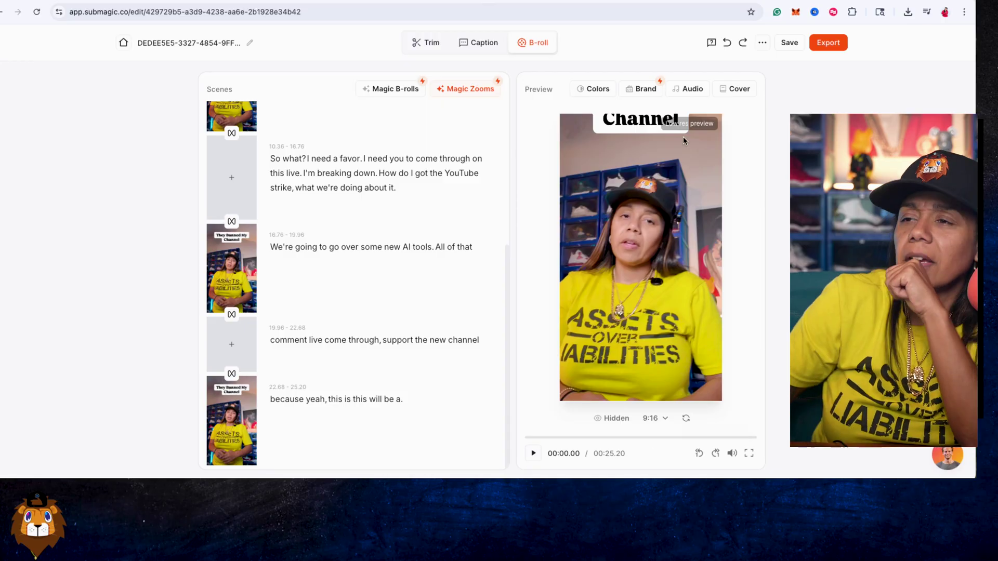
# Step: Generate Magic B-rolls for the scenes, review the inserted clips and rewind the preview to the start
pyautogui.click(389, 92)
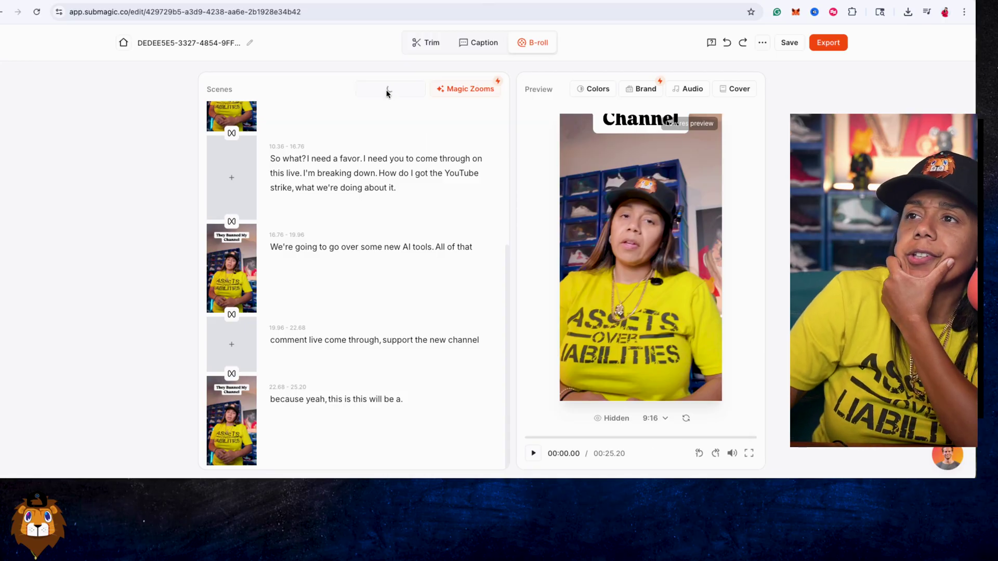
pyautogui.moveTo(370, 102)
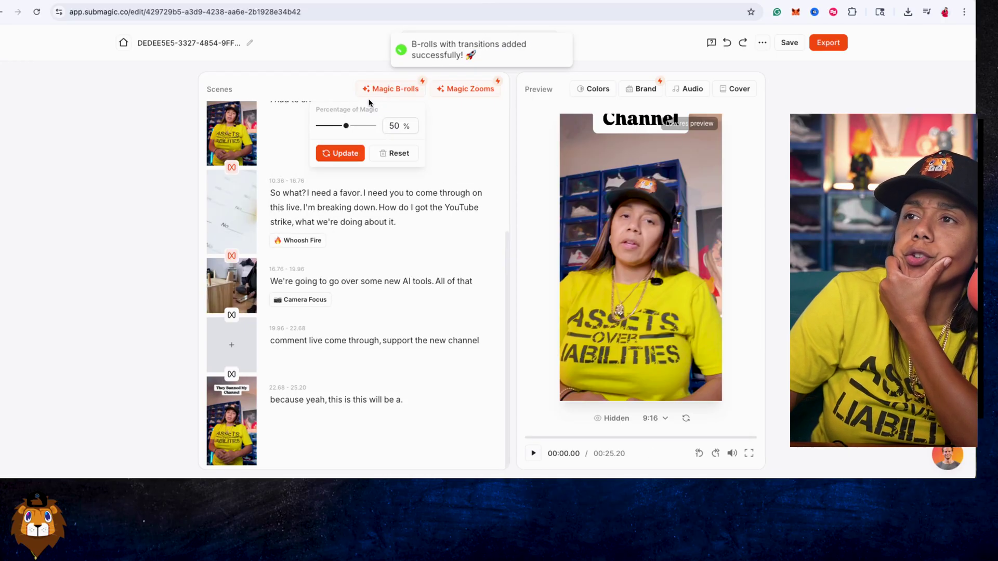
pyautogui.scroll(4, 288, 198)
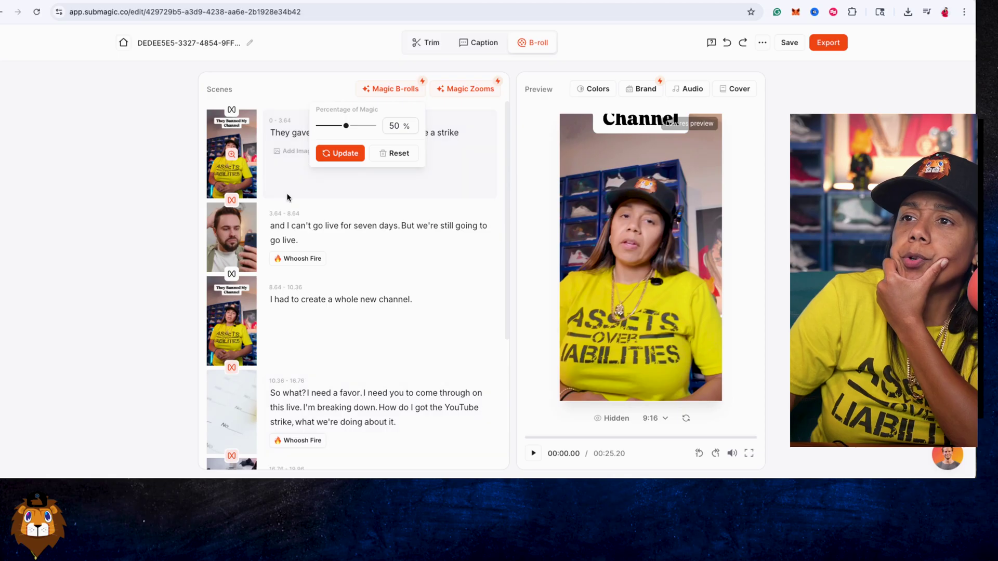
pyautogui.click(530, 440)
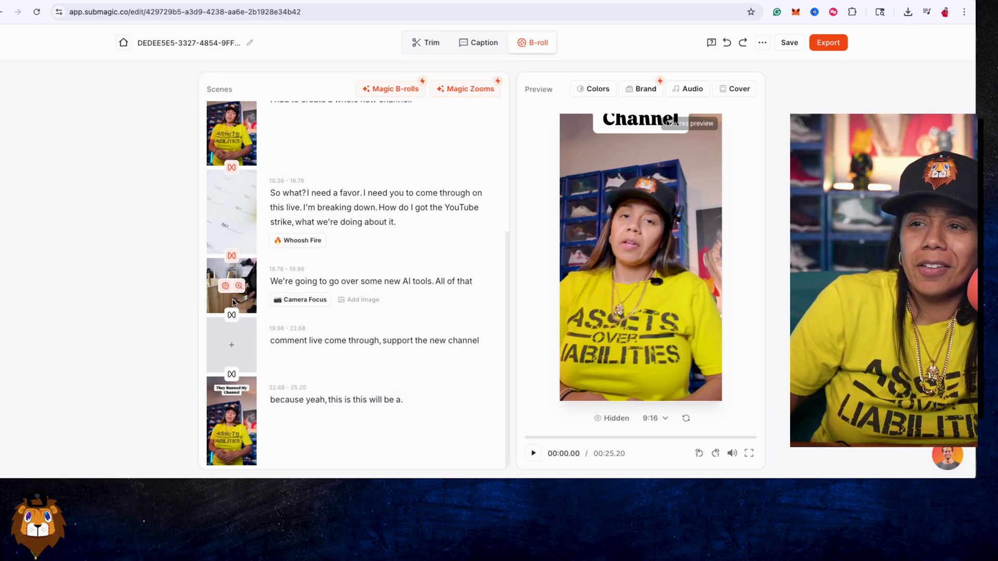
# Step: Open media replacement for the "new AI tools" scene's B-roll and search the free videos for "using AI"
pyautogui.click(226, 287)
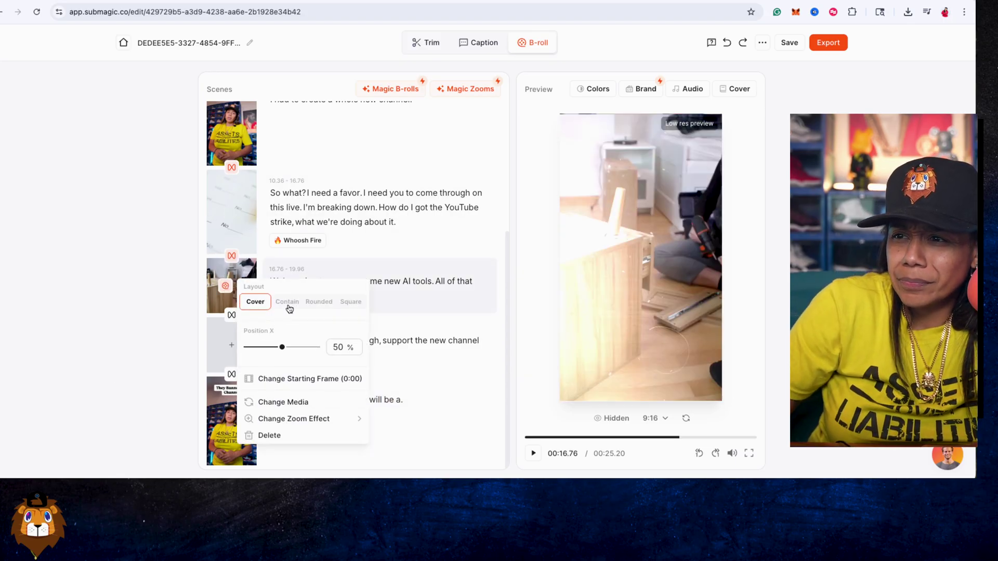
pyautogui.click(284, 402)
pyautogui.click(266, 138)
pyautogui.doubleClick(254, 137)
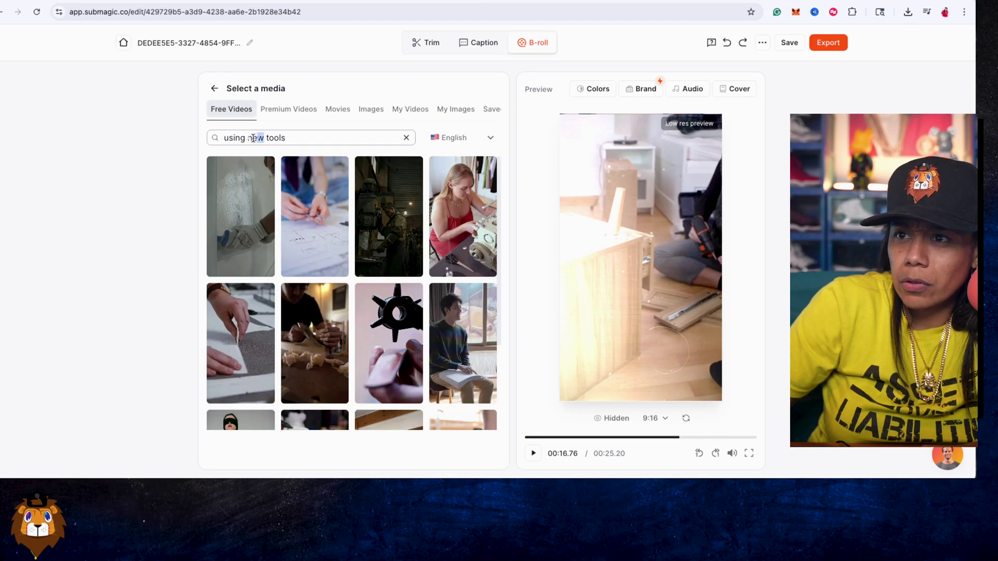
pyautogui.write('AI')
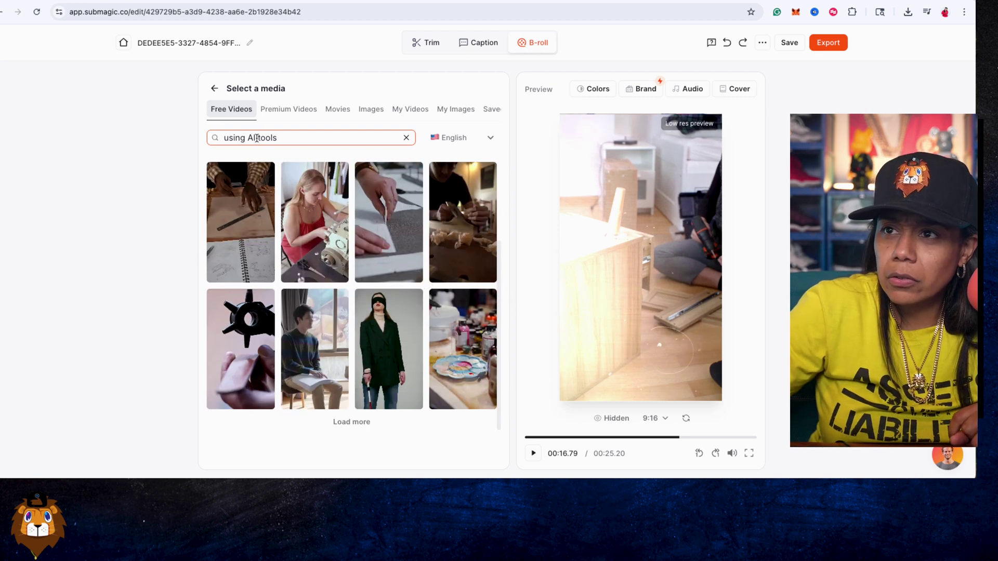
pyautogui.press('BackSpace')
pyautogui.press('BackSpace')
pyautogui.press('BackSpace')
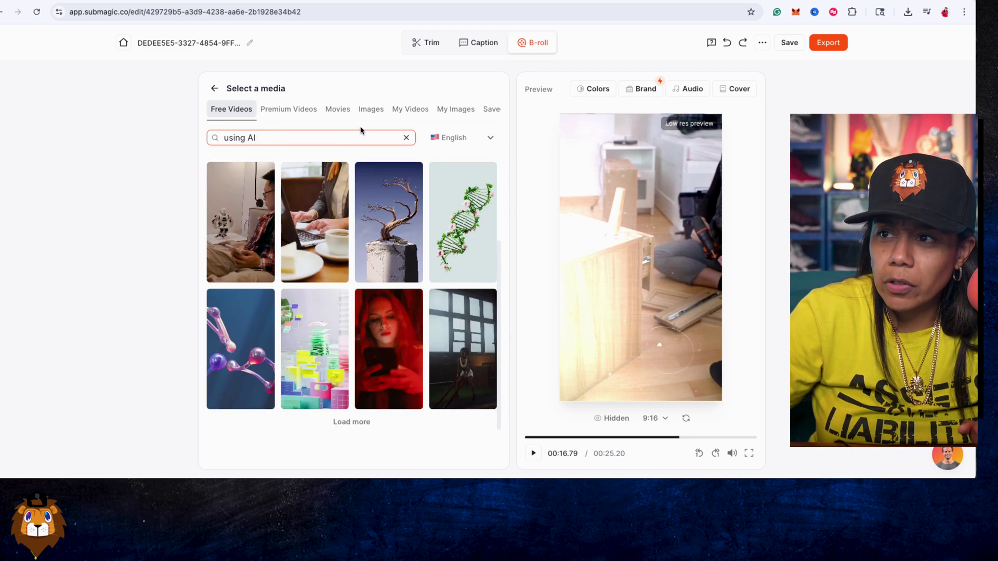
# Step: Search the premium videos for "using AI"
pyautogui.click(289, 109)
pyautogui.click(257, 139)
pyautogui.moveTo(248, 139); pyautogui.dragTo(341, 151)
pyautogui.write('AI')
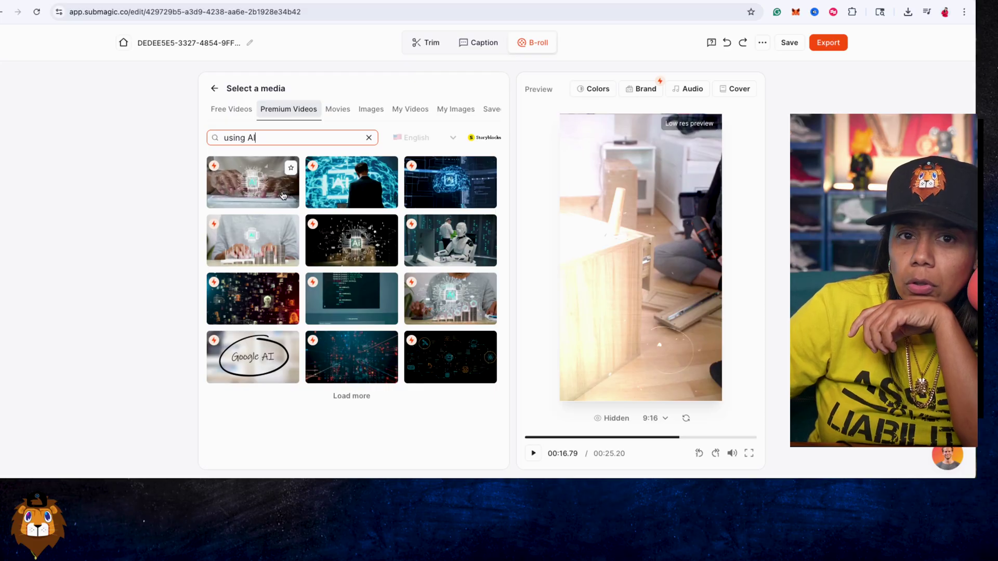
# Step: Search the movie clips for "using AI" and replace the scene's B-roll with the anime clip
pyautogui.click(341, 112)
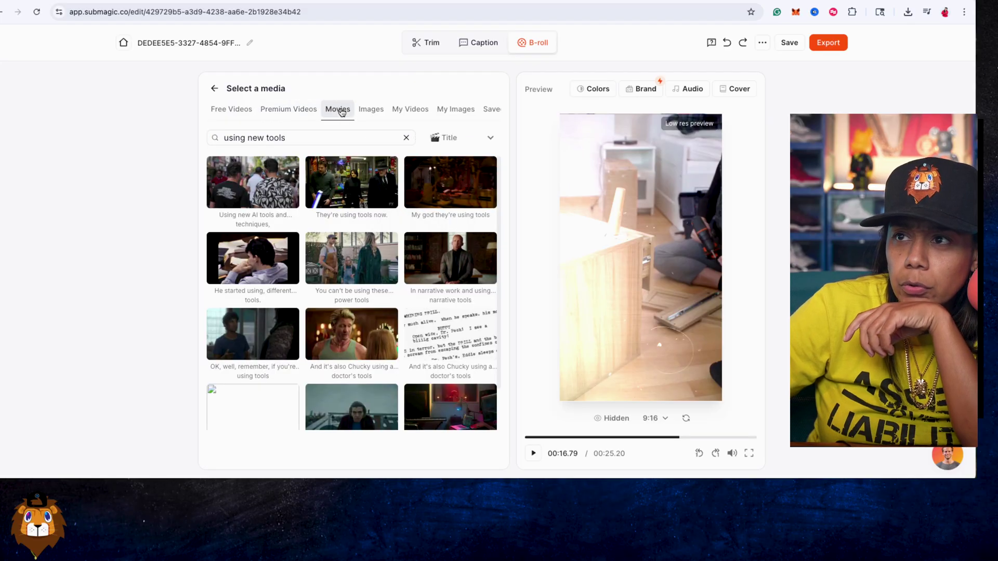
pyautogui.moveTo(259, 143); pyautogui.dragTo(335, 152)
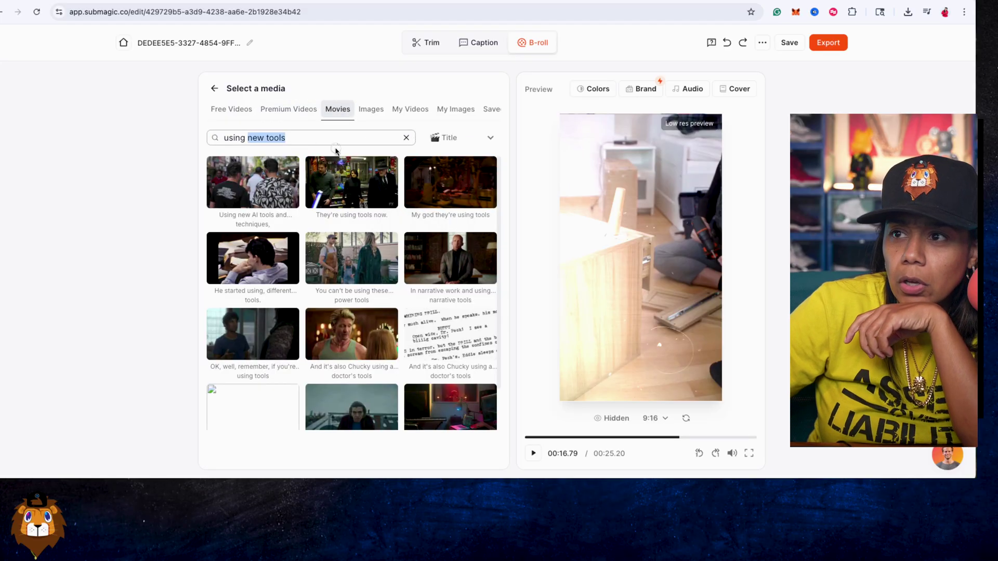
pyautogui.write('AI')
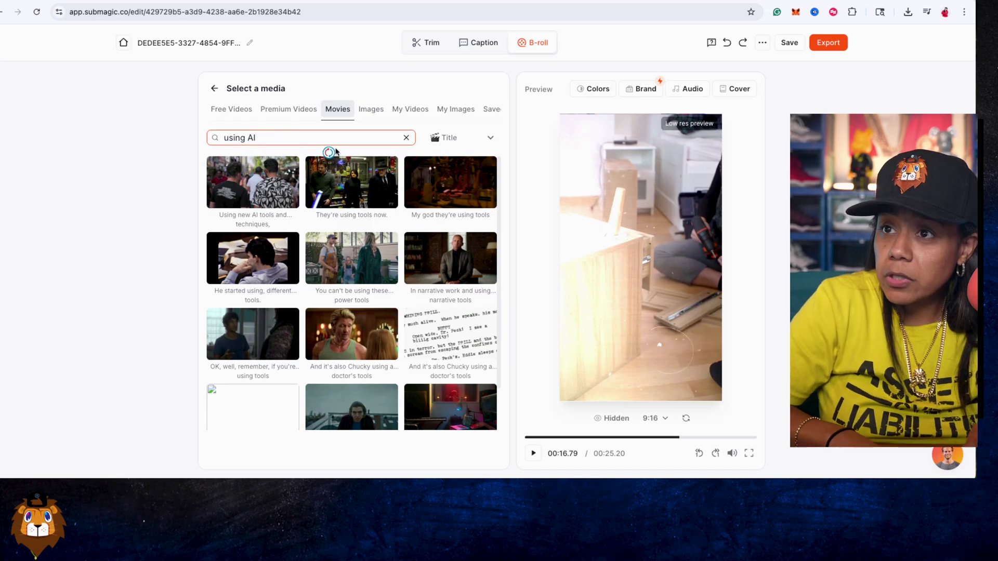
pyautogui.click(451, 392)
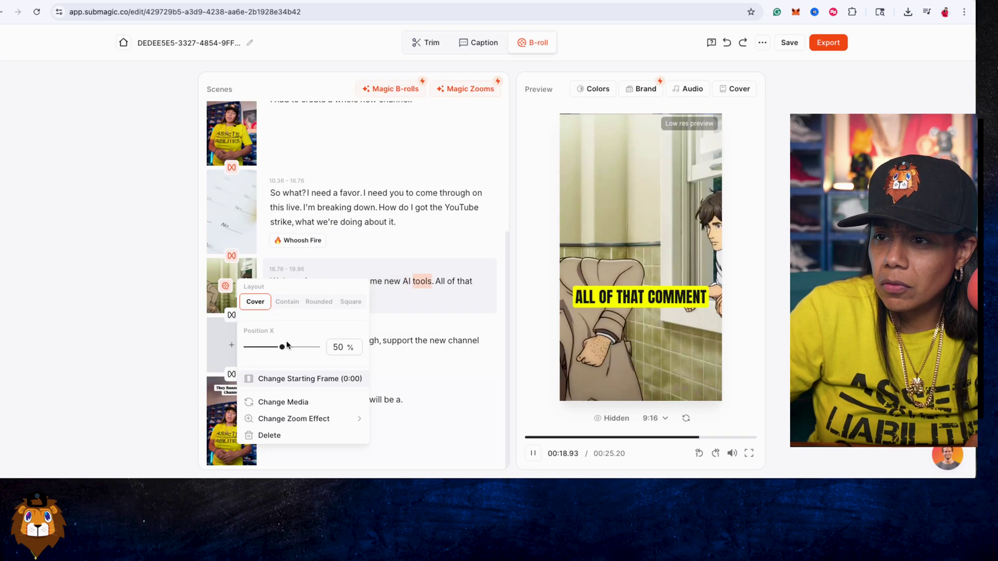
# Step: Reopen media replacement for the "new AI tools" scene and look through the movies, images, own videos and own images
pyautogui.click(223, 289)
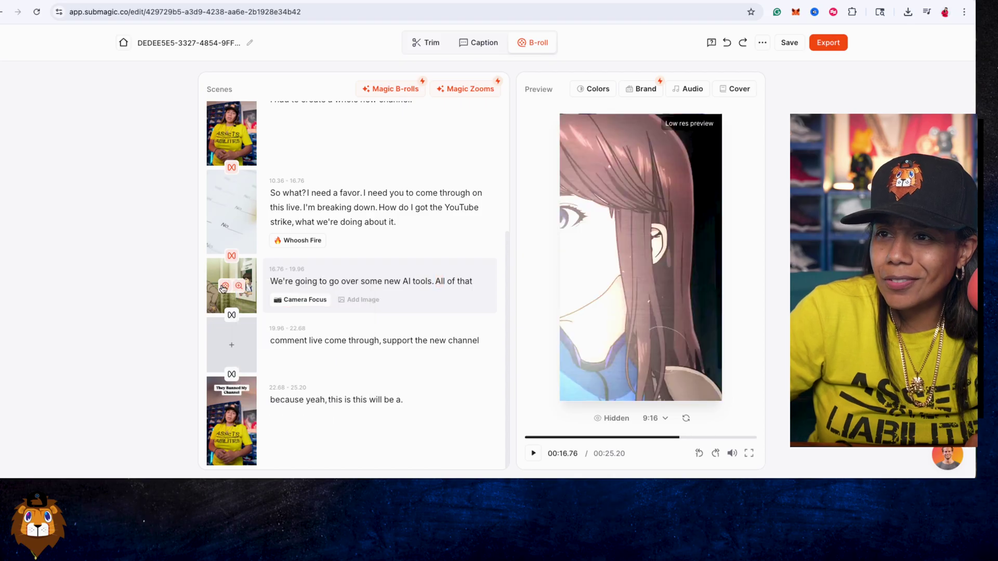
pyautogui.click(225, 288)
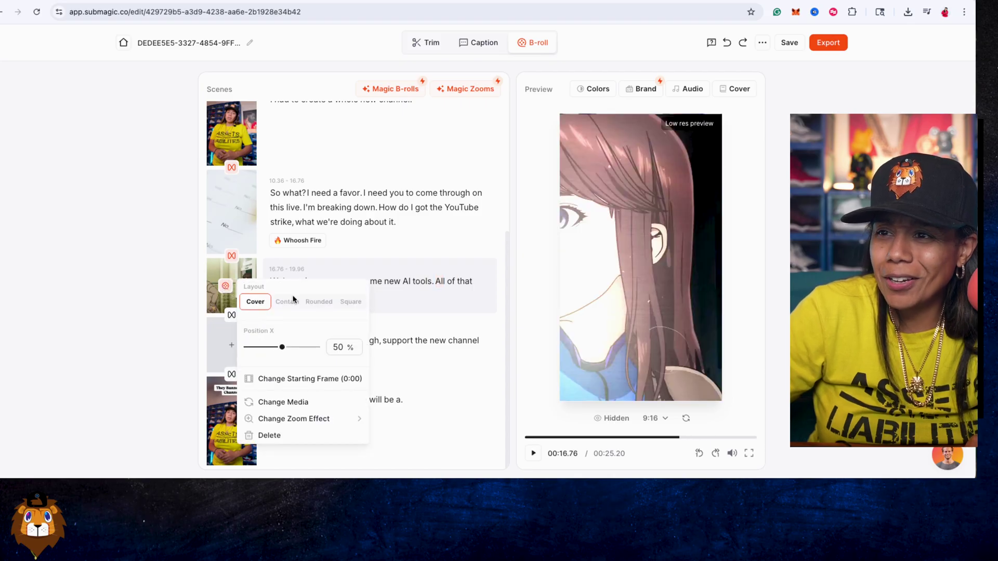
pyautogui.click(276, 403)
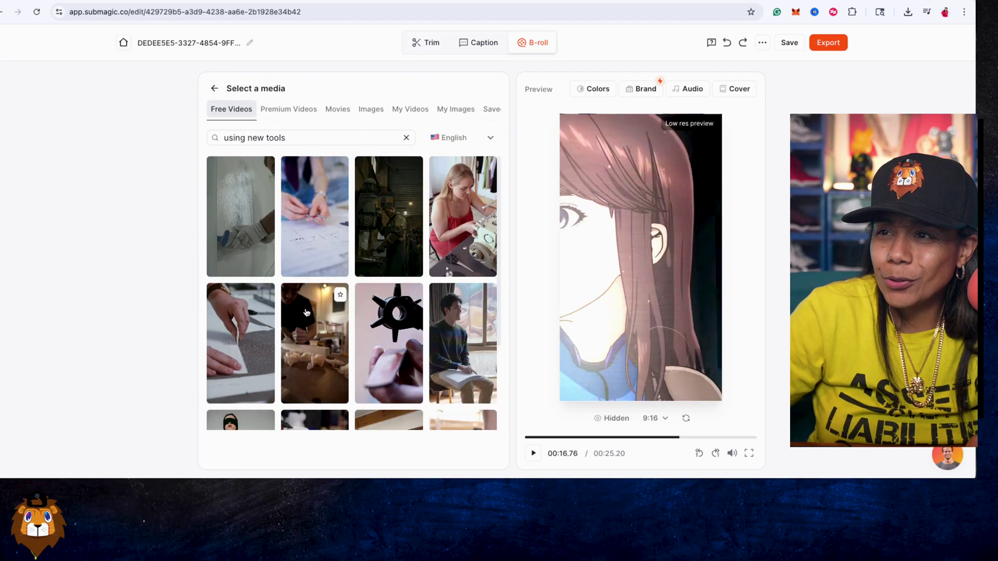
pyautogui.click(345, 110)
pyautogui.click(371, 110)
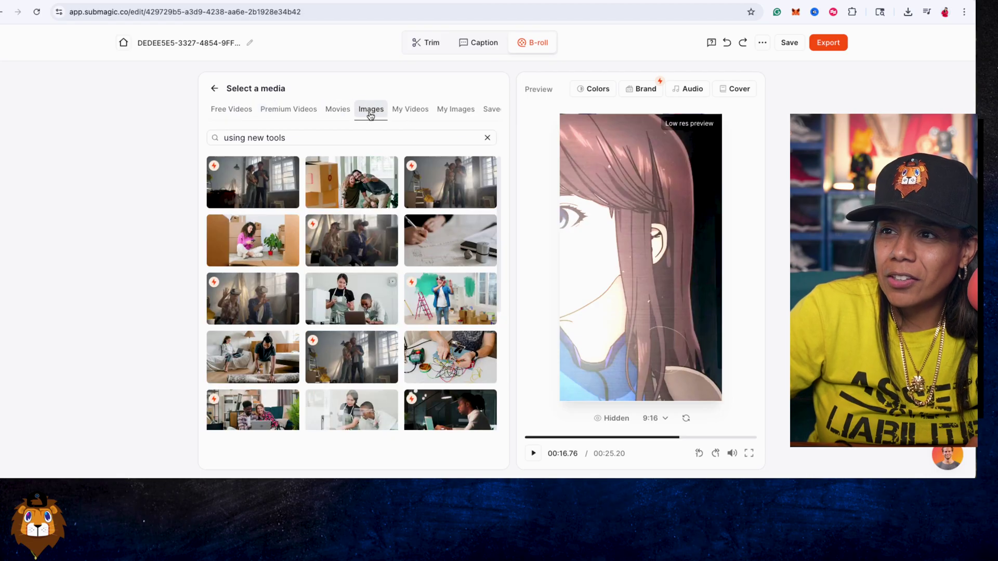
pyautogui.click(409, 114)
pyautogui.click(467, 119)
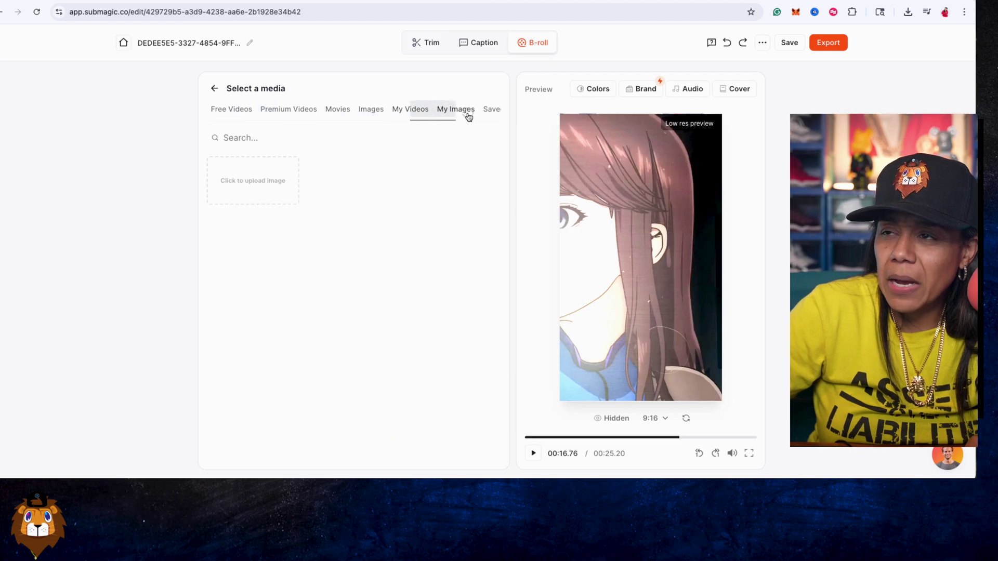
pyautogui.click(412, 116)
pyautogui.click(450, 112)
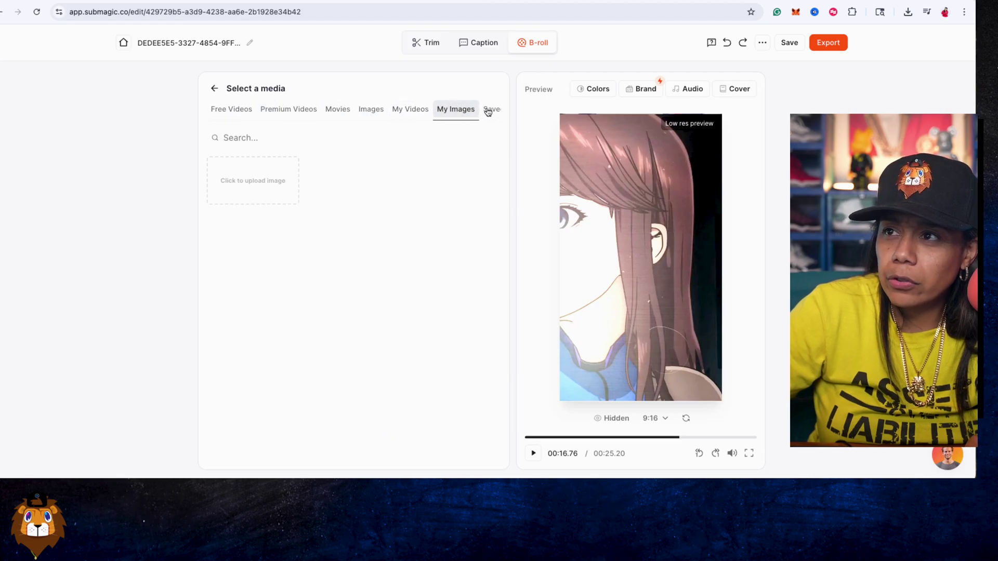
# Step: Search the premium videos for "using AI" and replace the scene's B-roll with the dark blue AI circuit clip
pyautogui.click(306, 107)
pyautogui.moveTo(322, 142); pyautogui.dragTo(330, 145)
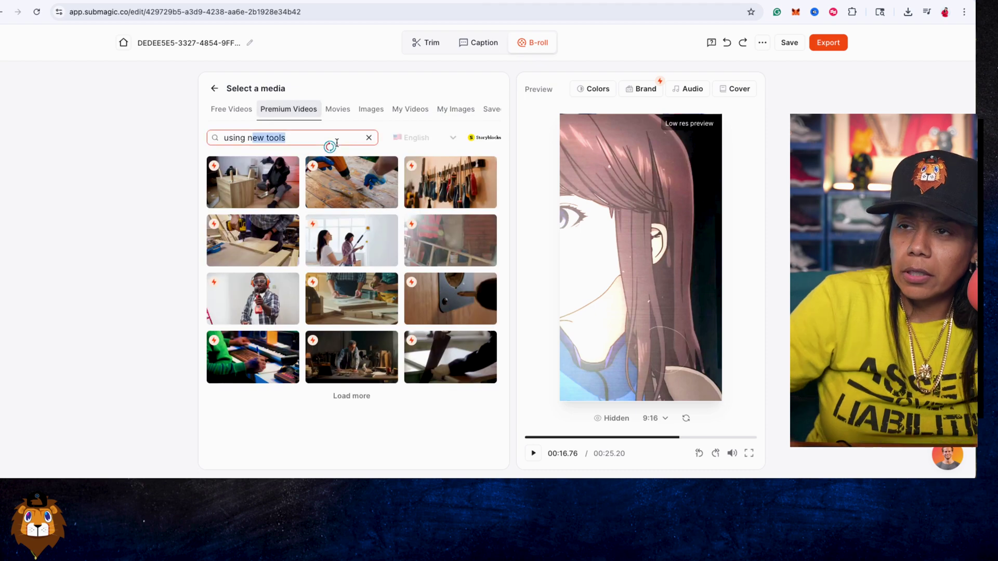
pyautogui.press('BackSpace')
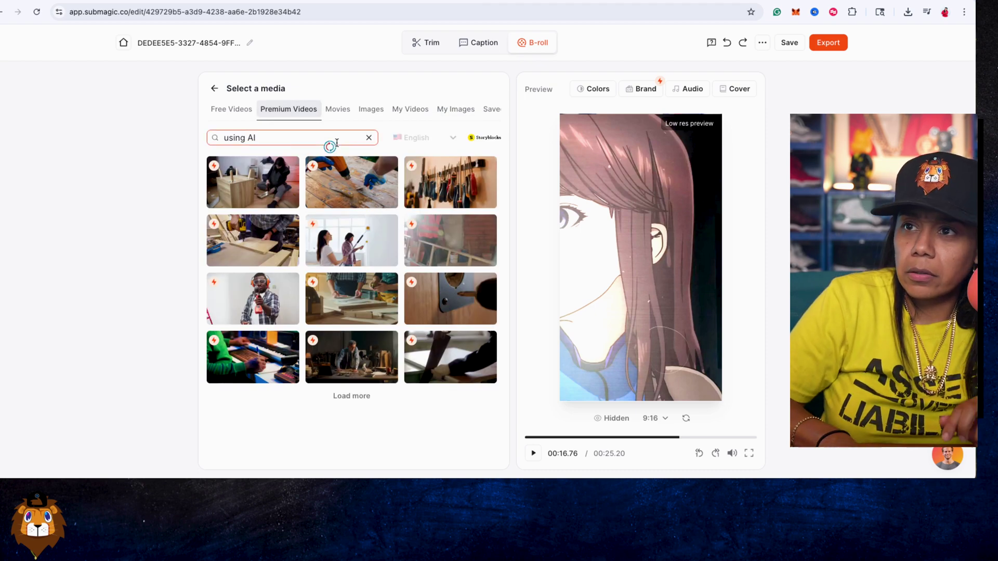
pyautogui.press('Return')
pyautogui.click(453, 186)
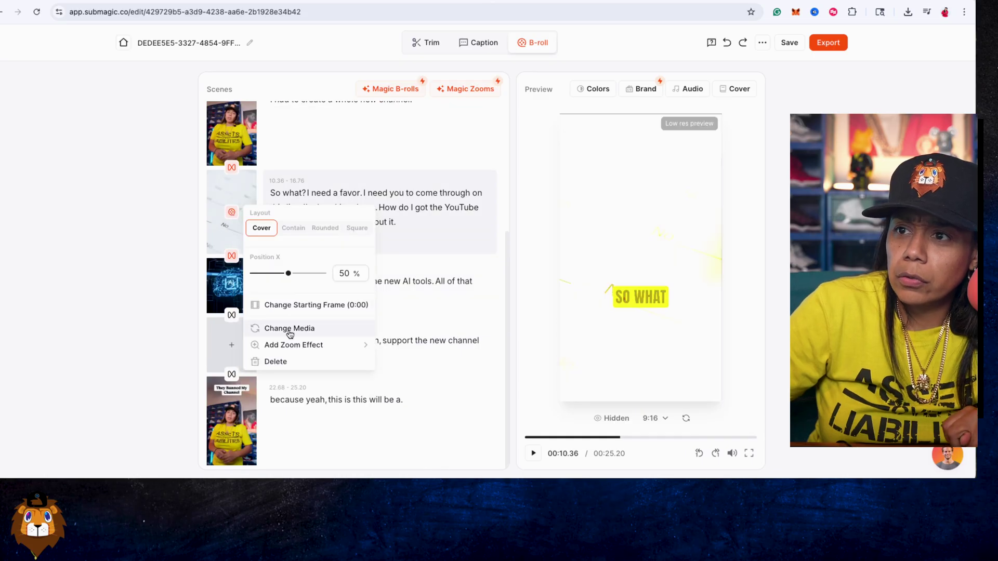
# Step: Search the premium videos for "YouTube" and replace the "So what? I need a favor" scene's B-roll with the red YouTube logo clip
pyautogui.click(289, 328)
pyautogui.click(278, 111)
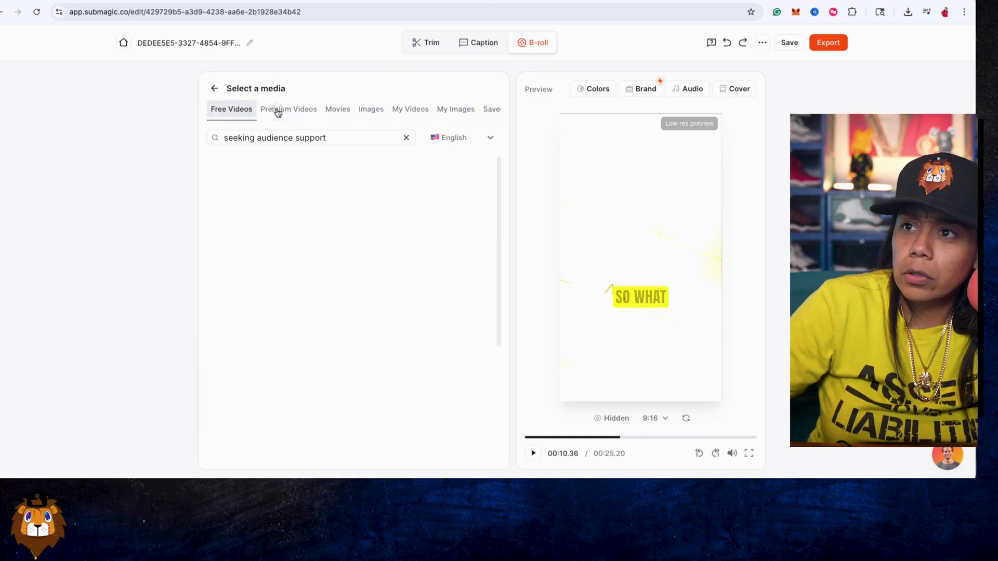
pyautogui.tripleClick(255, 138)
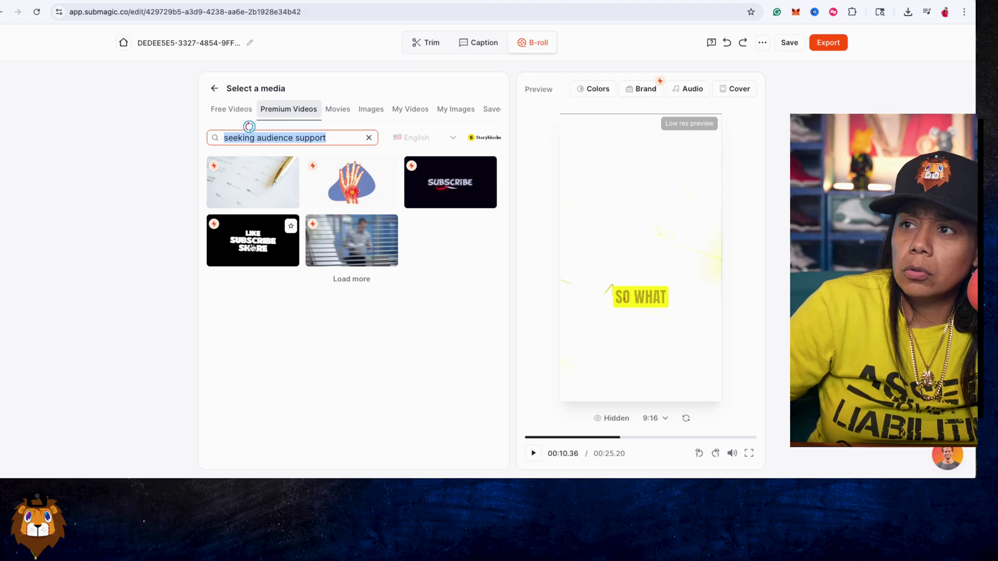
pyautogui.click(252, 247)
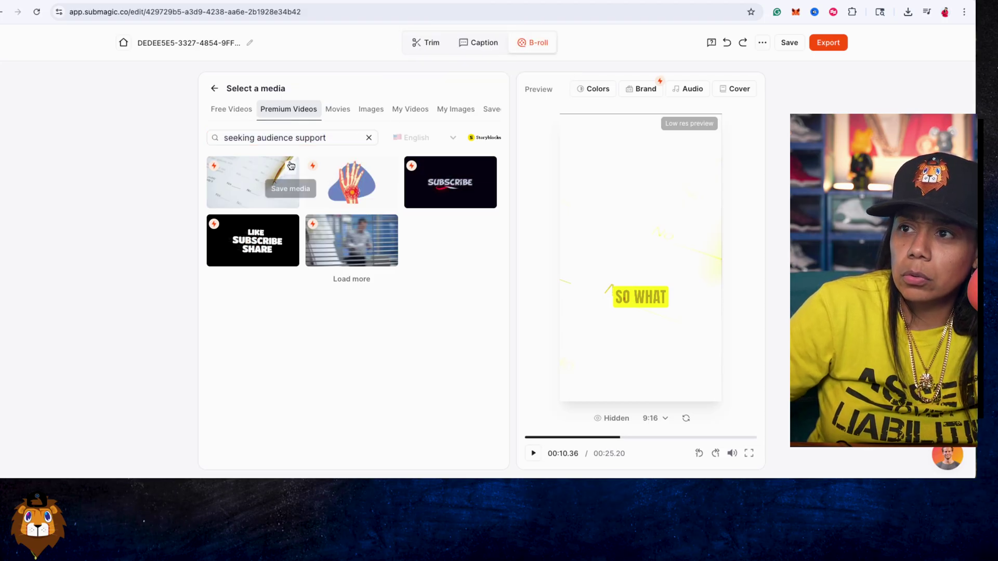
pyautogui.tripleClick(272, 137)
pyautogui.write('YouTube')
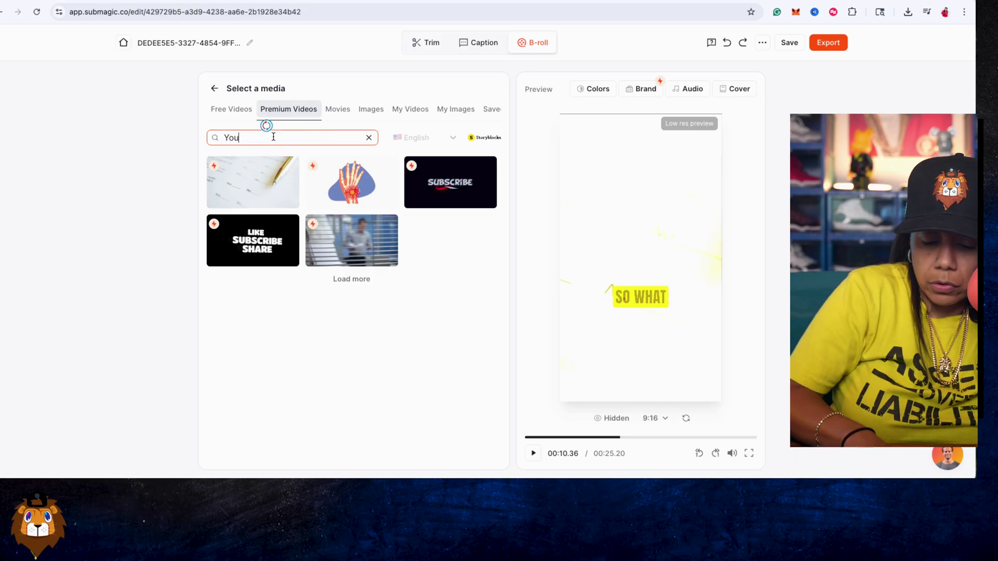
pyautogui.click(356, 185)
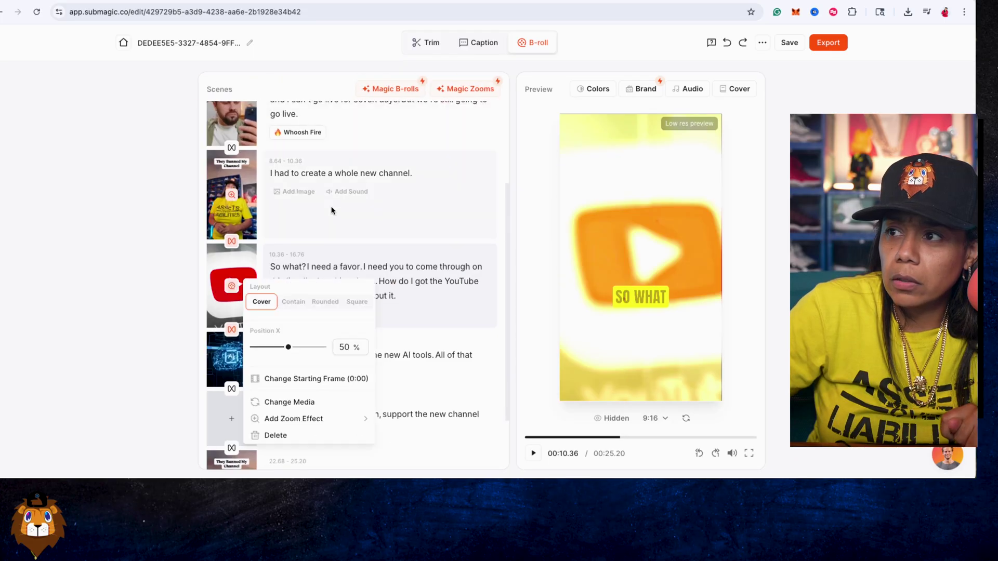
# Step: Play the edited video from the beginning and review it in full screen
pyautogui.click(229, 156)
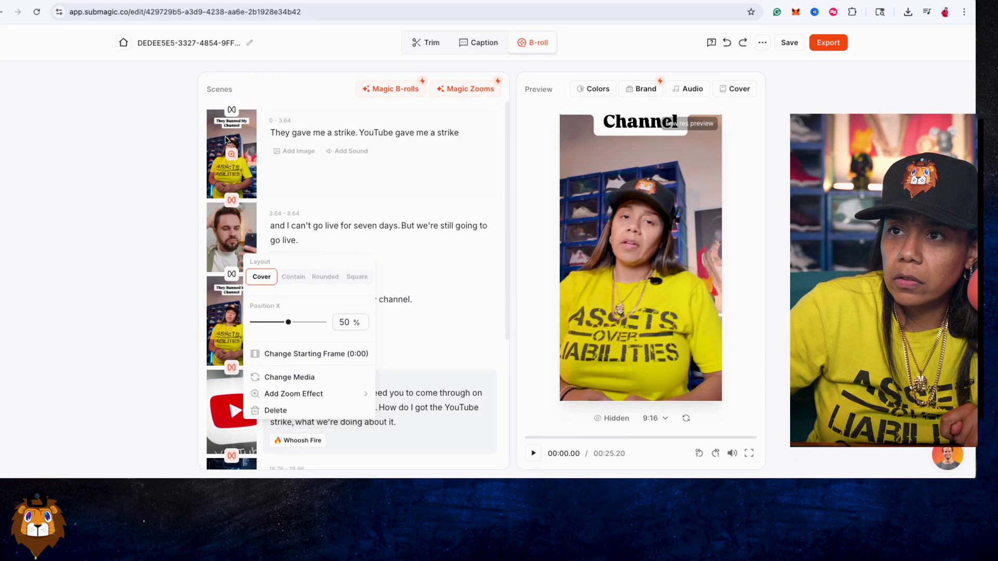
pyautogui.click(533, 453)
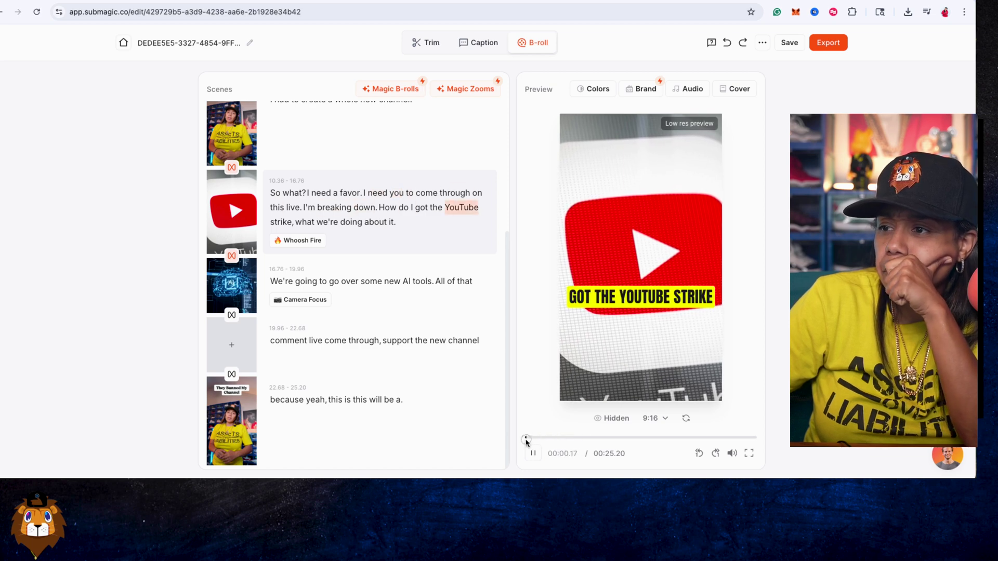
pyautogui.click(526, 438)
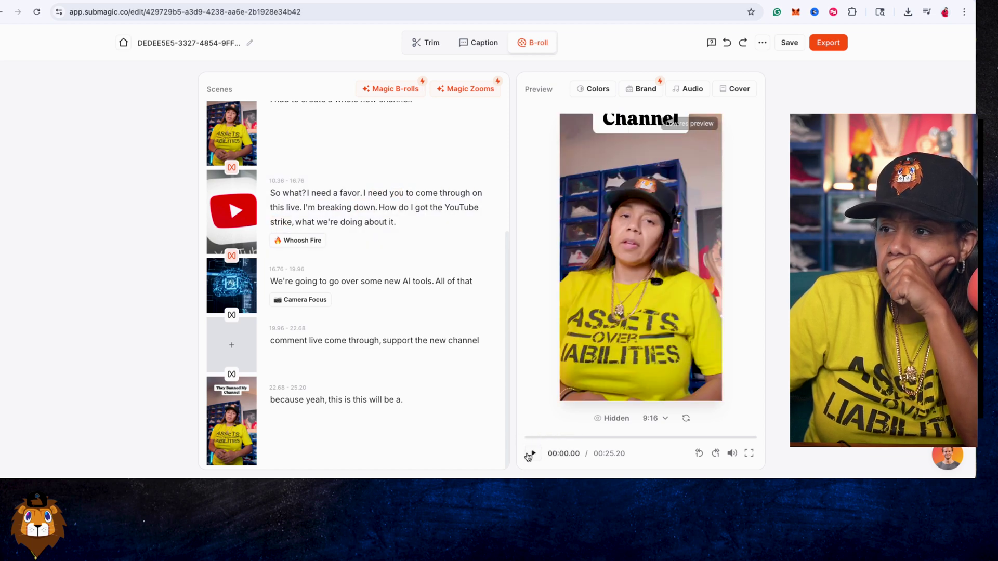
pyautogui.click(531, 454)
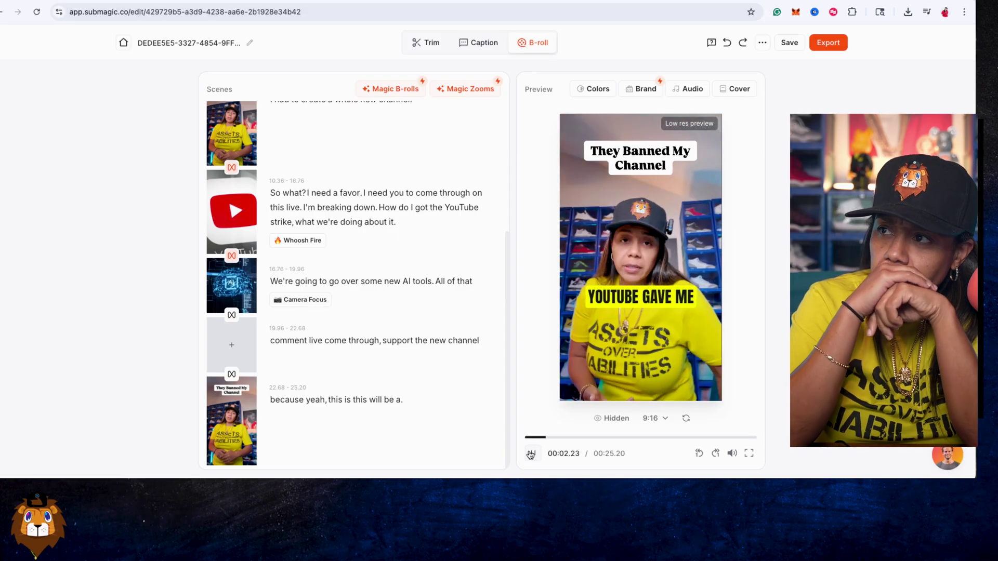
pyautogui.click(749, 453)
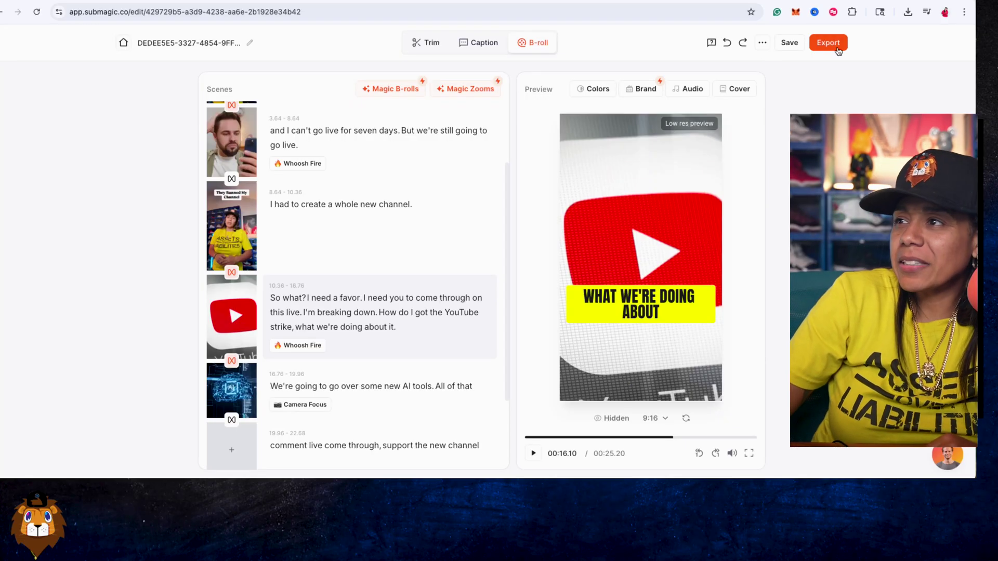
# Step: Export the video in Quad HD (2k) quality and play back the exported result
pyautogui.click(830, 44)
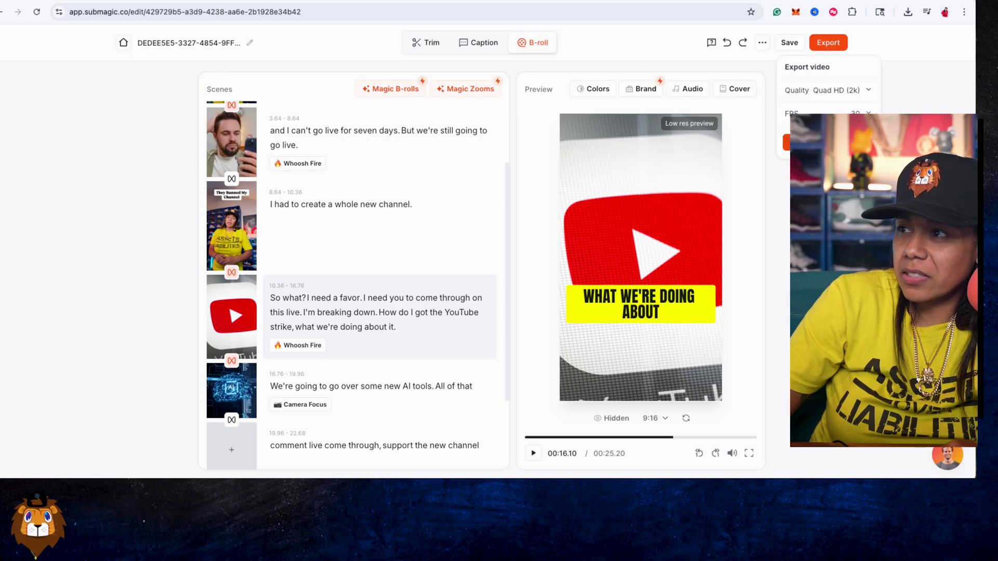
pyautogui.click(788, 142)
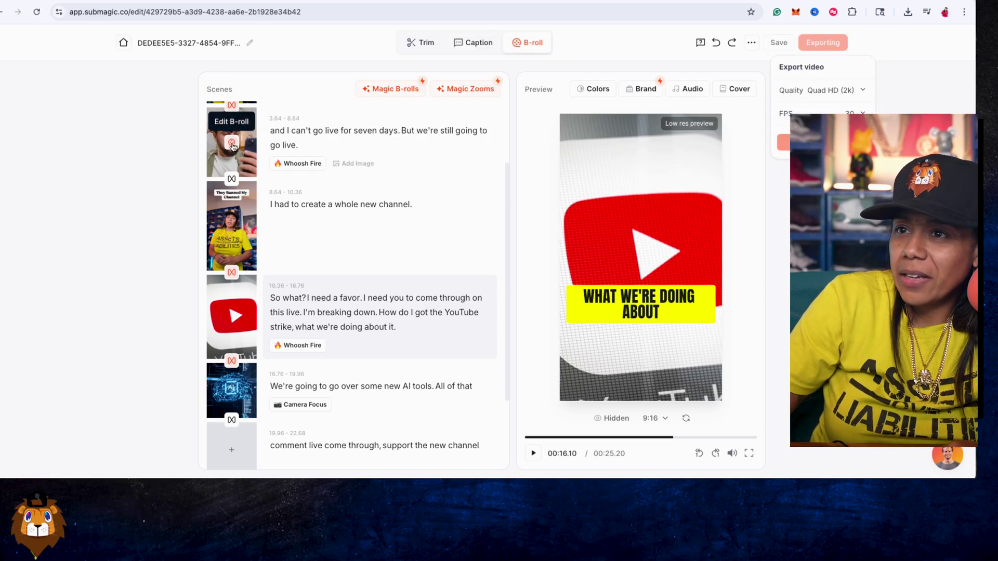
pyautogui.click(232, 144)
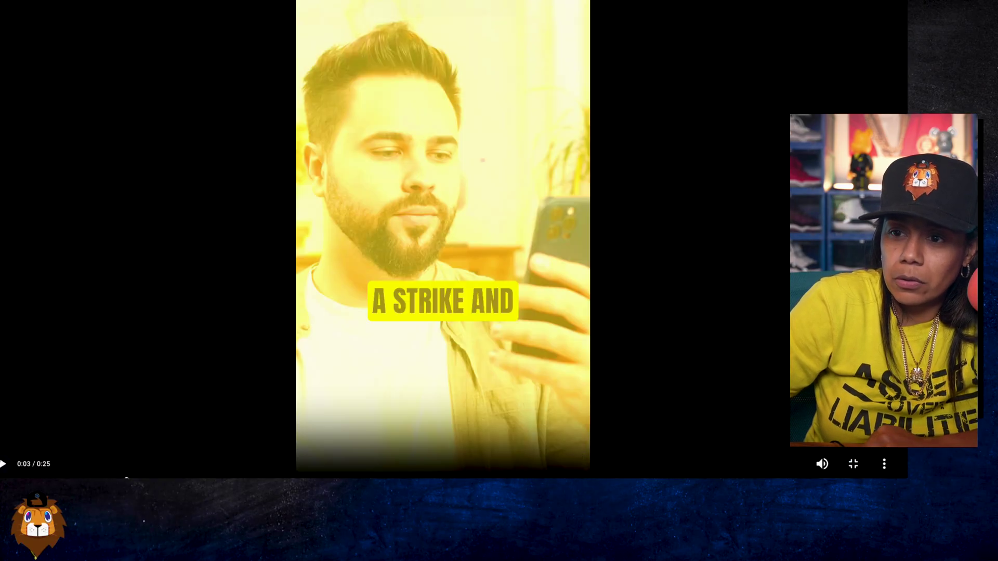
pyautogui.click(2, 466)
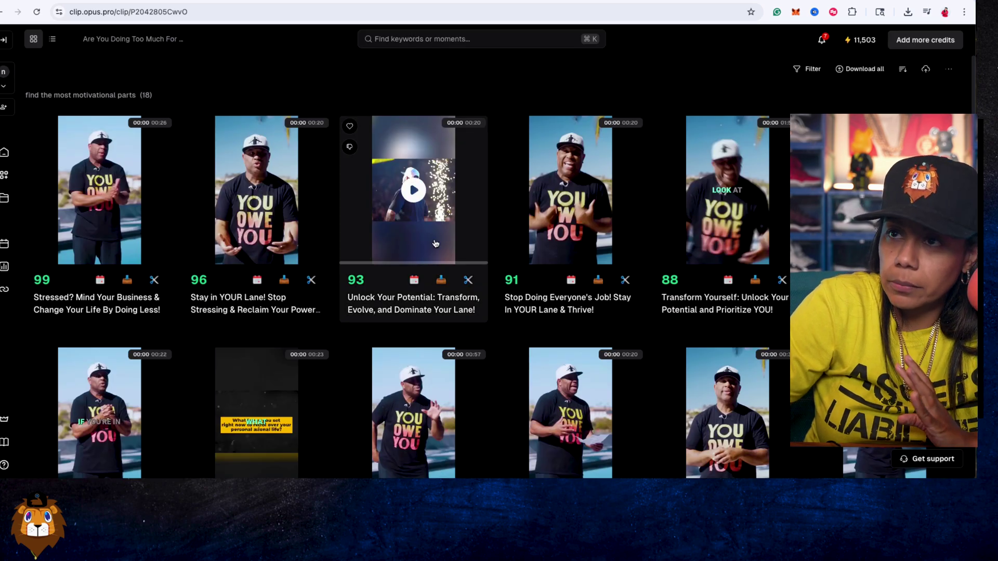
# Step: Look through the clips in the OpusClip project for "find the most motivational parts"
pyautogui.scroll(-4, 436, 243)
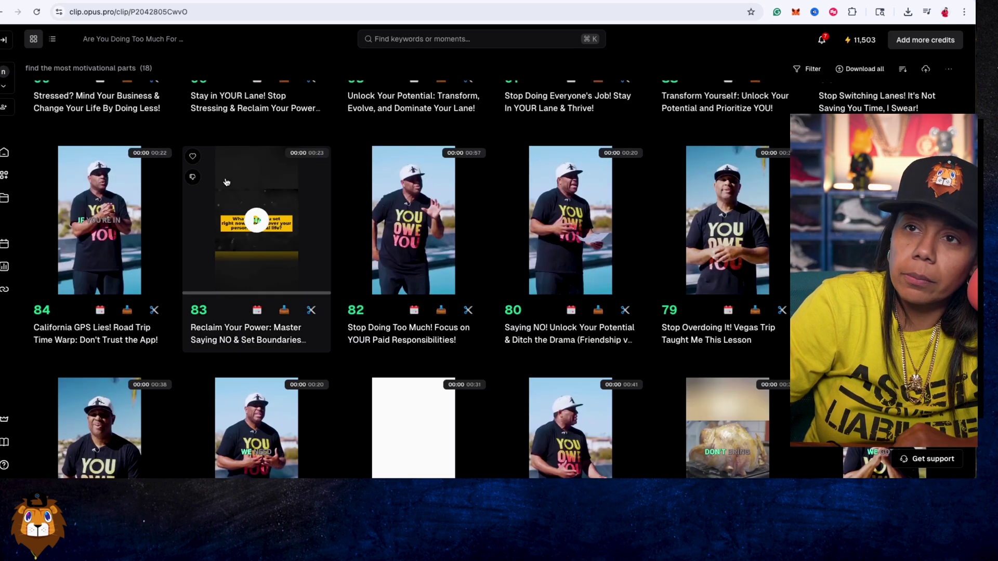
pyautogui.scroll(-3, 226, 182)
pyautogui.scroll(7, 33, 106)
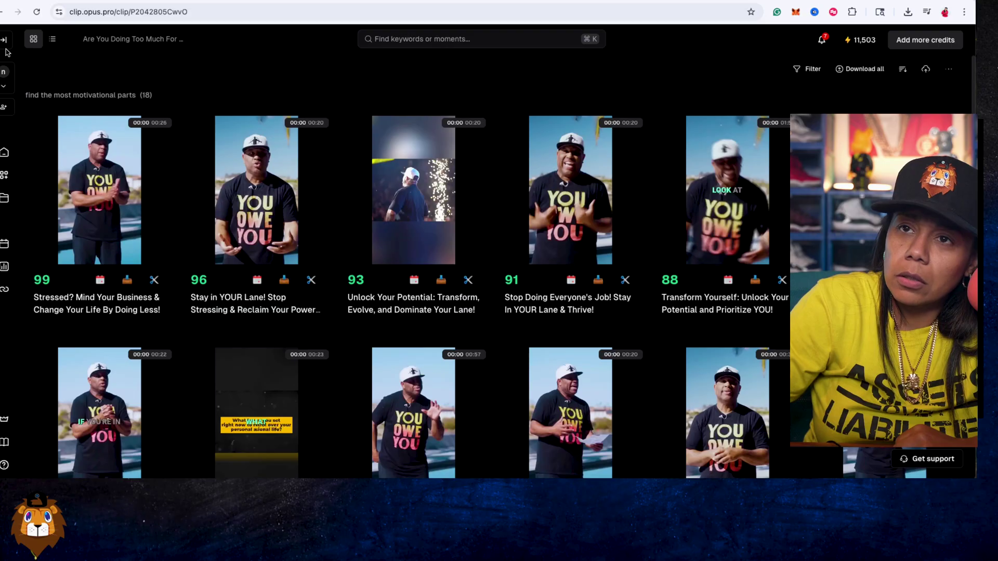
pyautogui.click(5, 71)
pyautogui.click(50, 65)
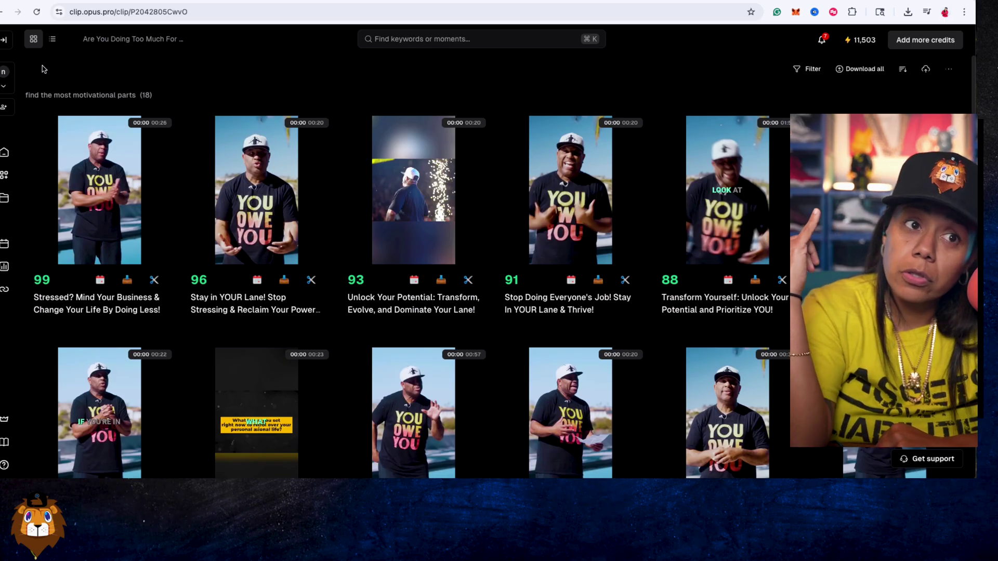
pyautogui.scroll(-1, 44, 69)
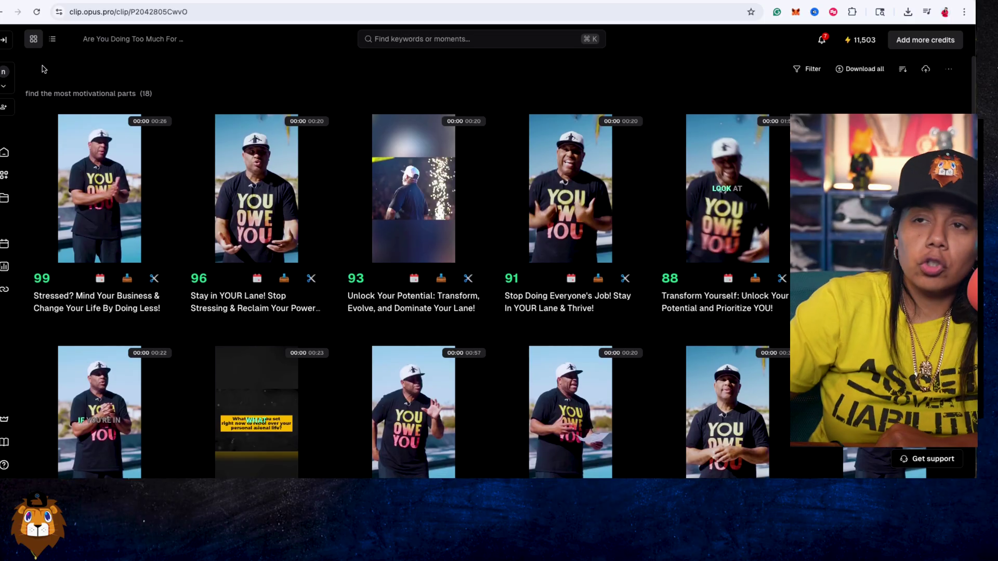
# Step: Switch back to Submagic and reopen the exported "They Banned My Channel" project for editing from the project overview
pyautogui.click(519, 0)
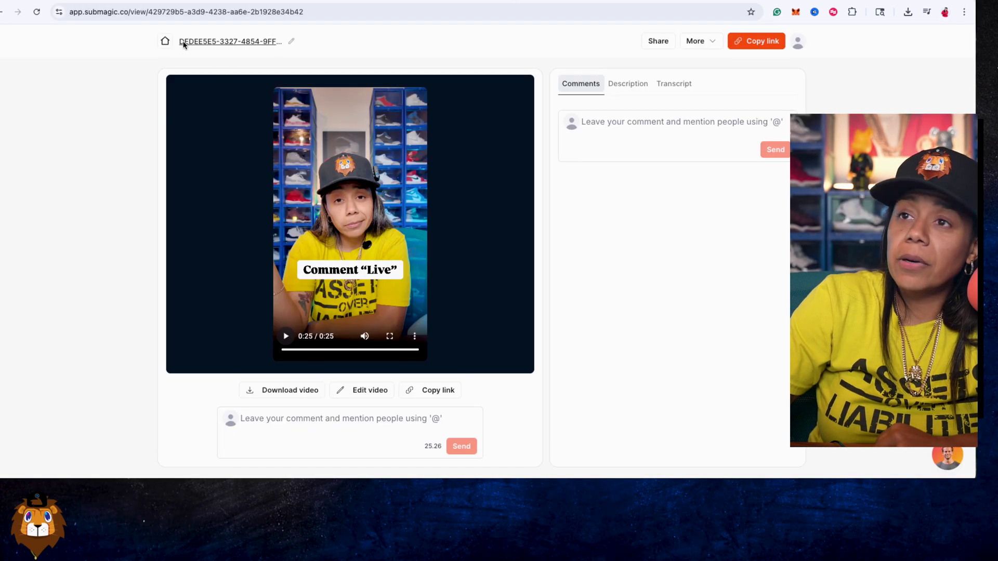
pyautogui.click(163, 45)
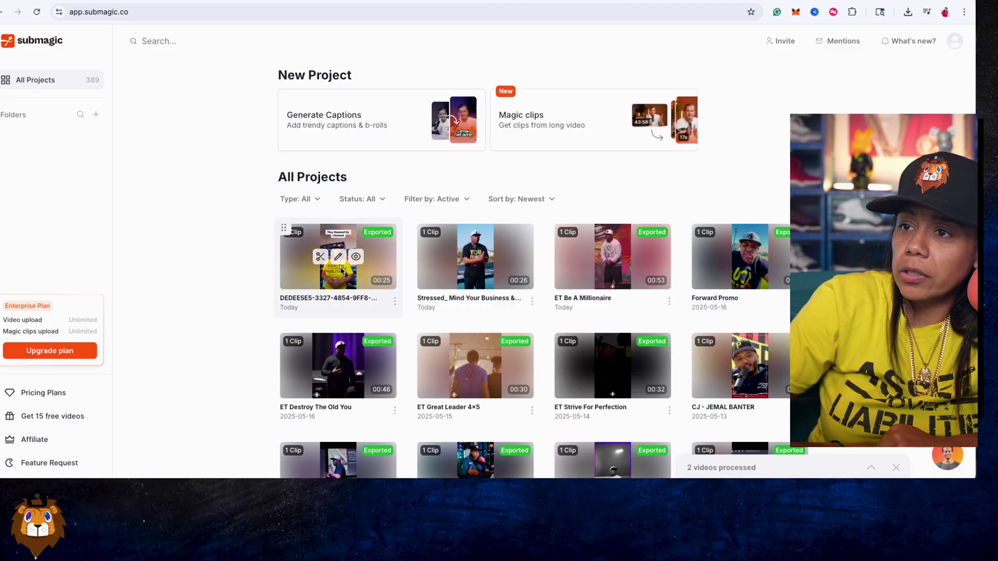
pyautogui.click(342, 260)
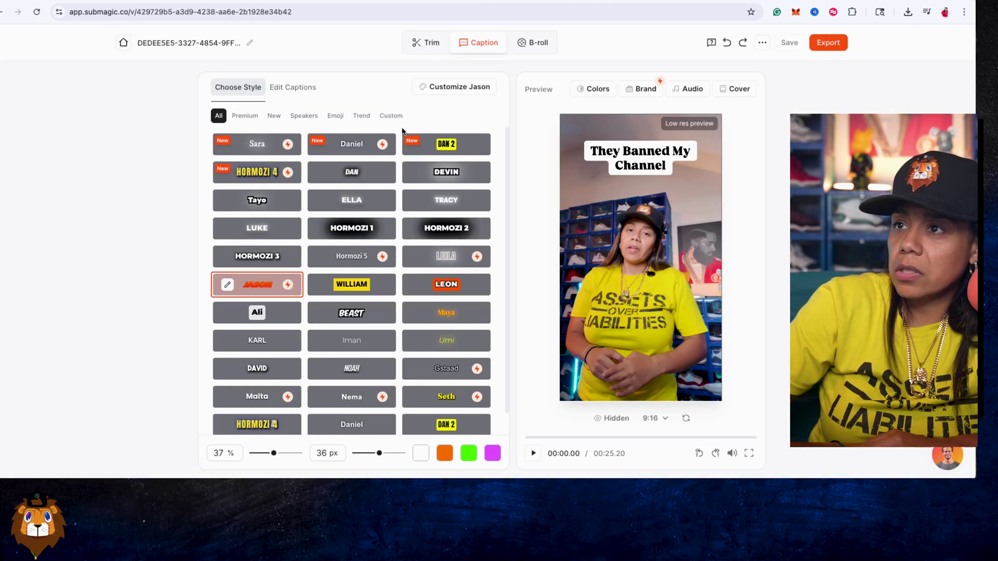
# Step: Look at the audio options and browse the own and stock images available as a branding image
pyautogui.moveTo(680, 89)
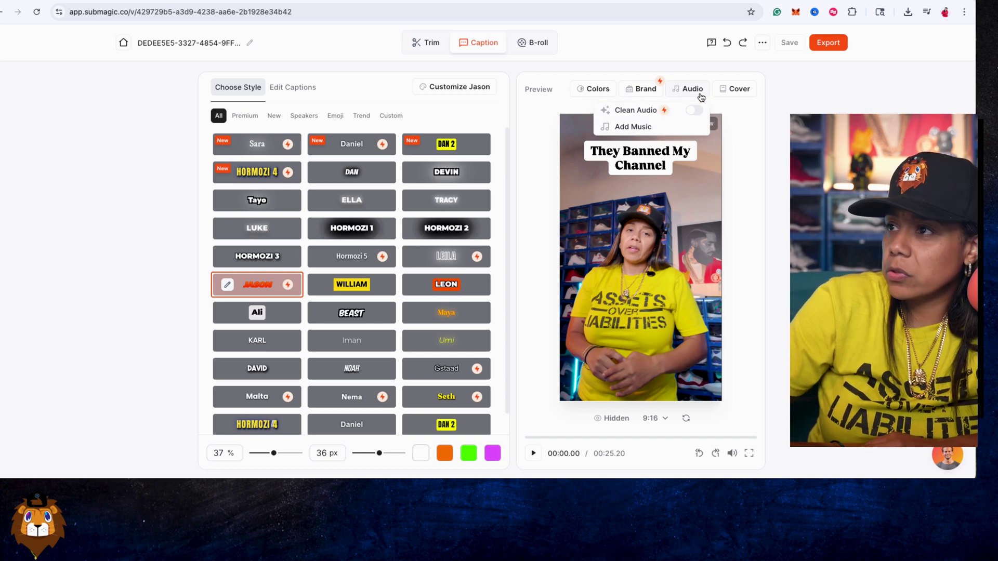
pyautogui.click(728, 92)
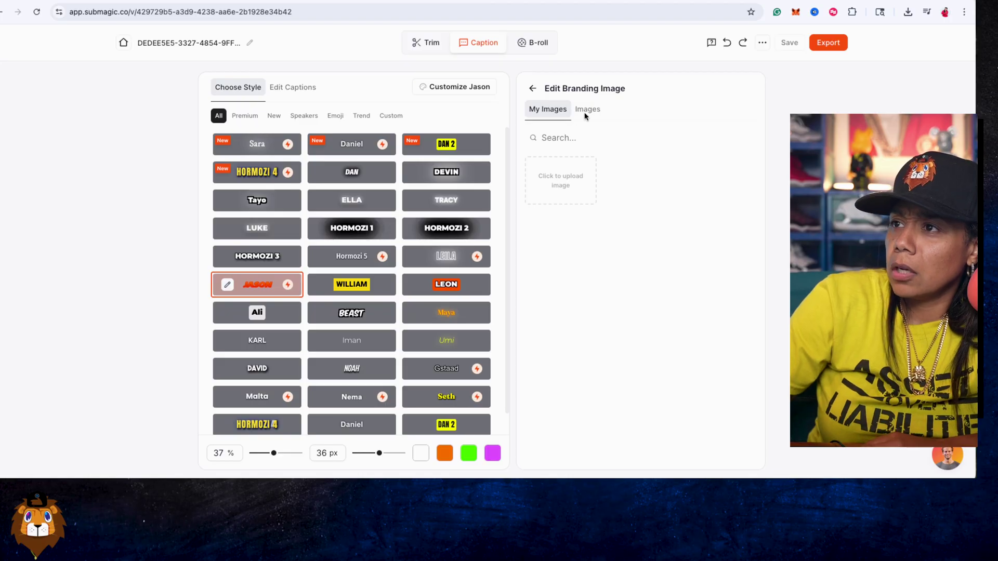
pyautogui.click(587, 110)
pyautogui.click(547, 108)
pyautogui.click(588, 108)
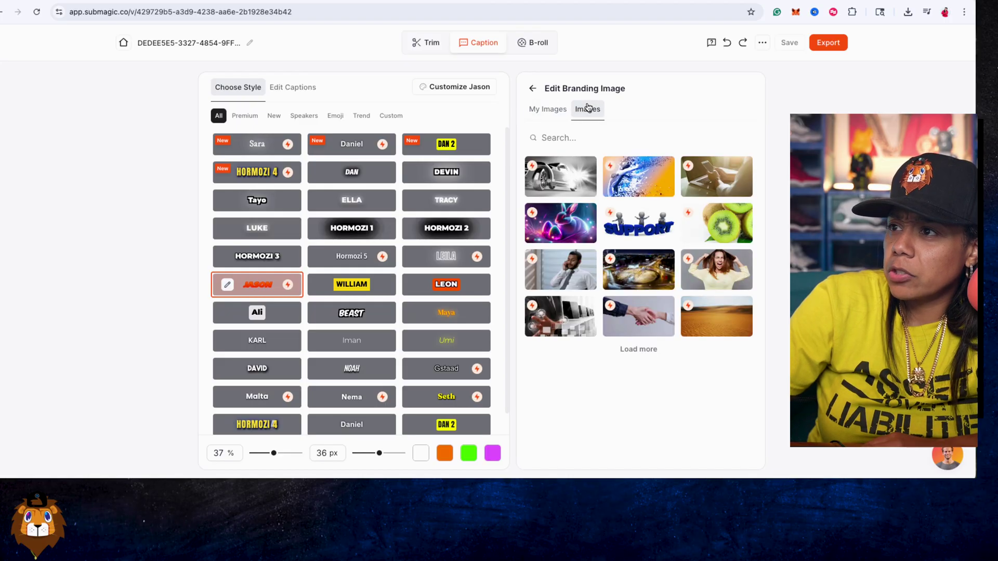
pyautogui.click(536, 92)
# Step: Generate a hook title for the captions and preview it in the video
pyautogui.click(291, 89)
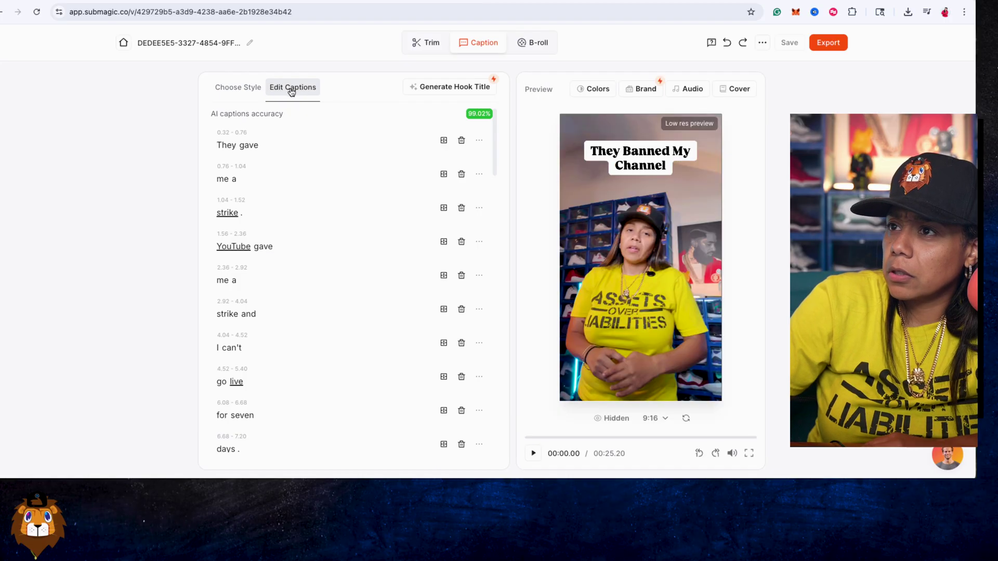
pyautogui.click(466, 90)
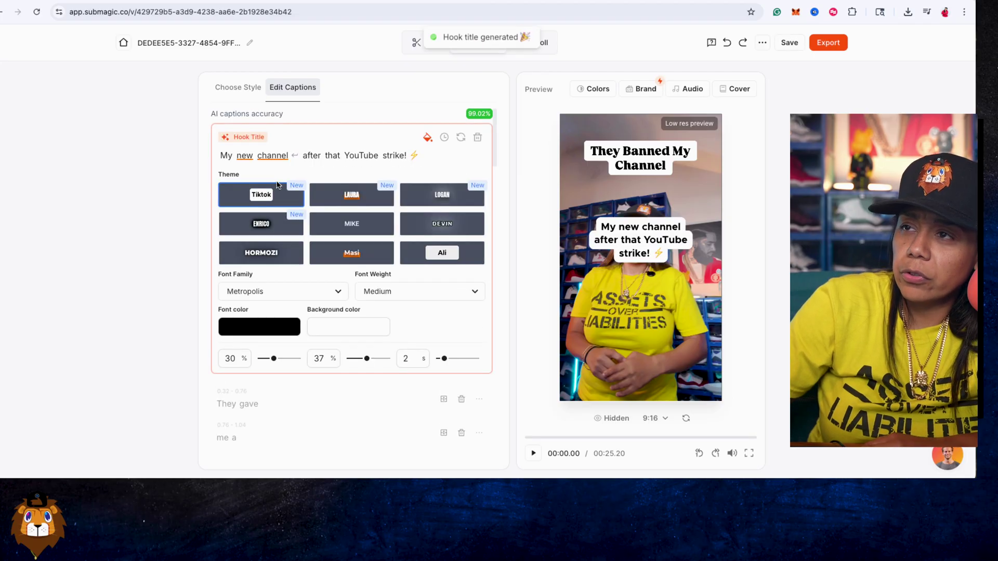
pyautogui.click(645, 271)
pyautogui.scroll(-5, 344, 224)
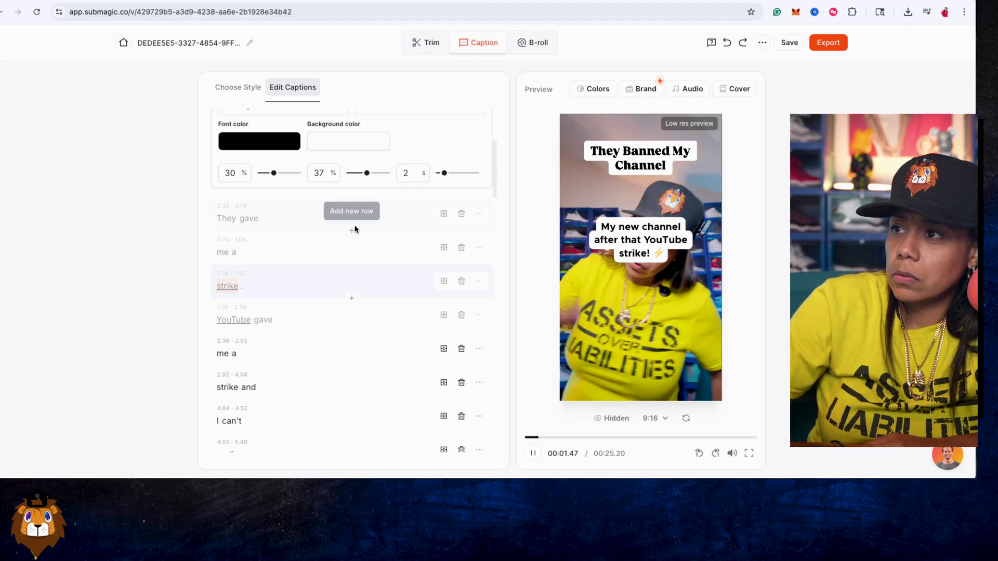
pyautogui.press('space')
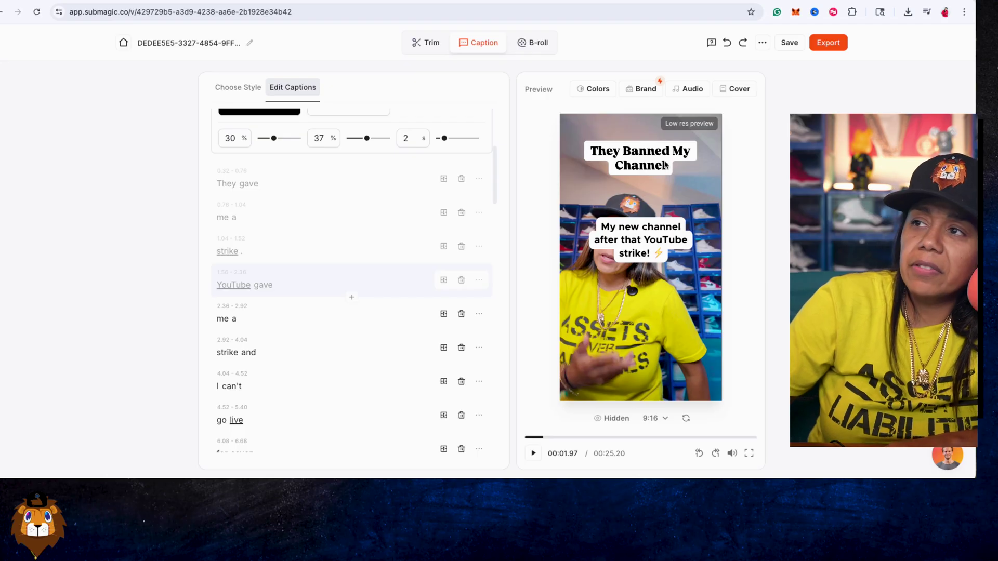
# Step: Set the hook title's size to 36% and regenerate its text twice
pyautogui.scroll(5, 327, 222)
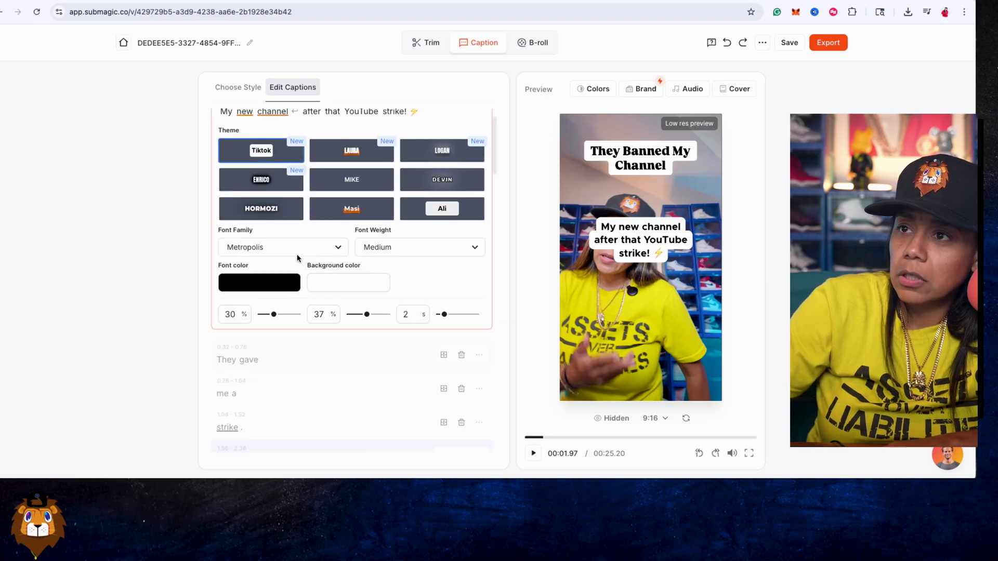
pyautogui.moveTo(273, 342); pyautogui.dragTo(277, 342)
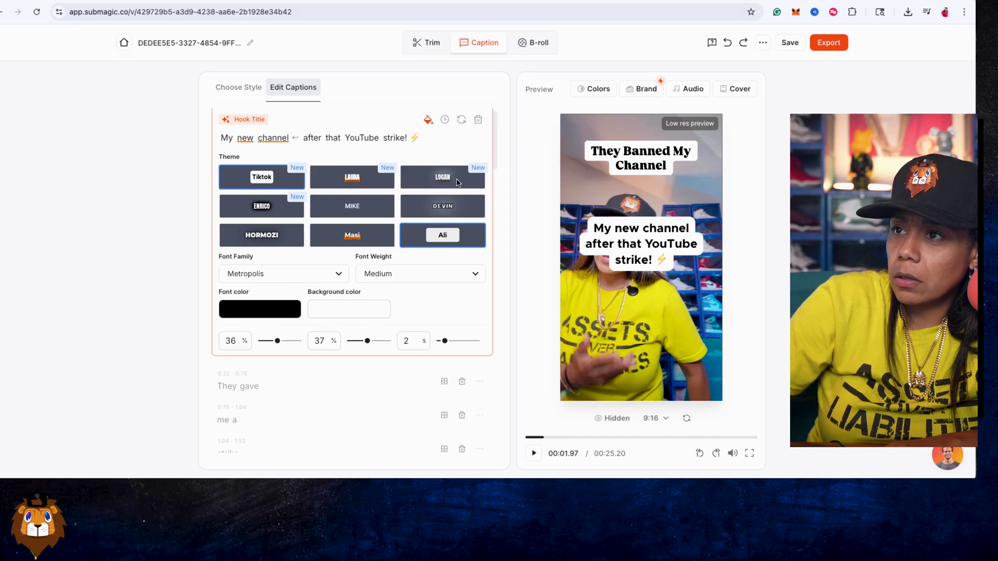
pyautogui.click(462, 120)
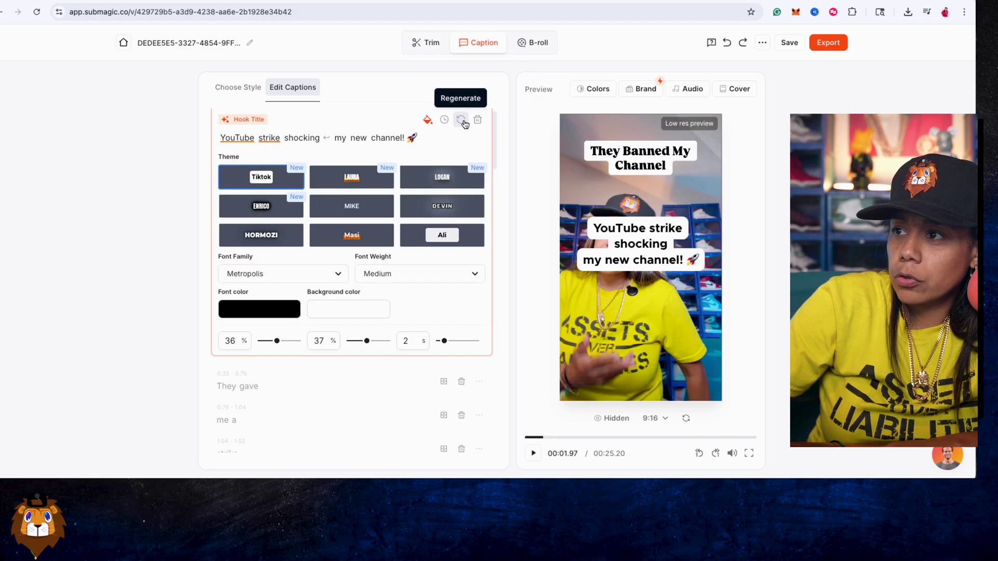
pyautogui.click(461, 120)
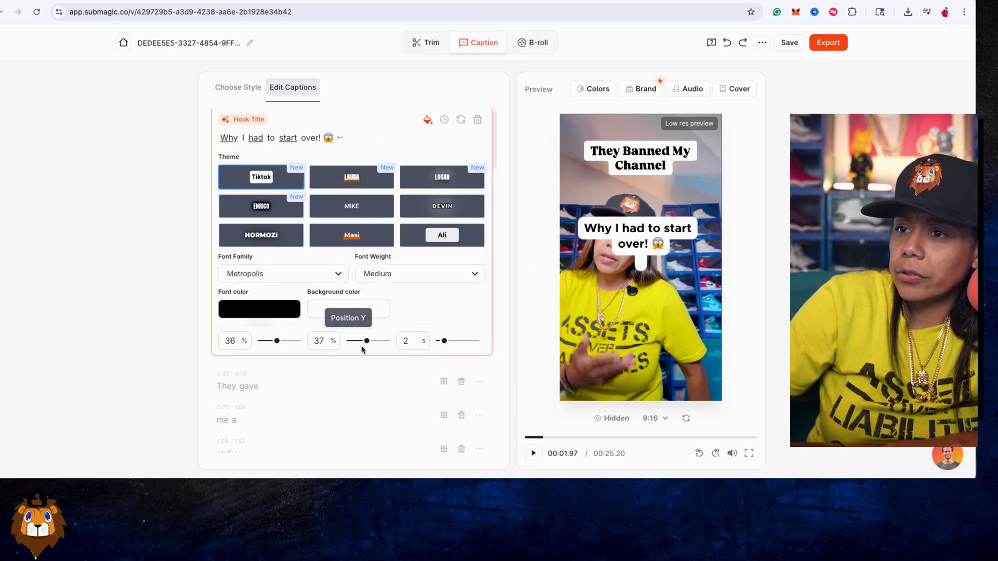
# Step: Set the hook title's vertical position to 60% and remove the emoji after "over!"
pyautogui.moveTo(367, 341); pyautogui.dragTo(380, 342)
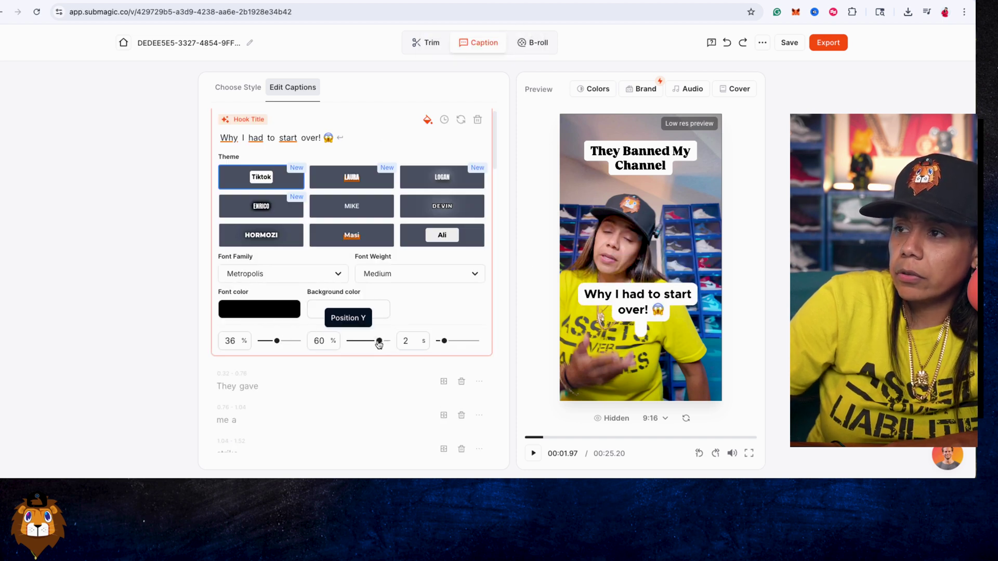
pyautogui.click(334, 141)
pyautogui.click(334, 139)
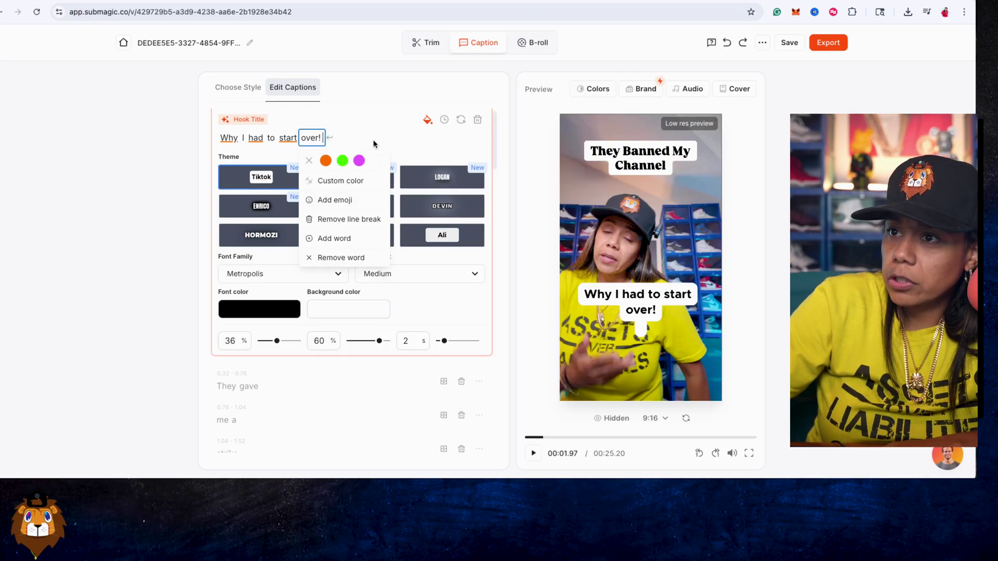
pyautogui.click(373, 144)
pyautogui.rightClick(321, 136)
pyautogui.click(286, 346)
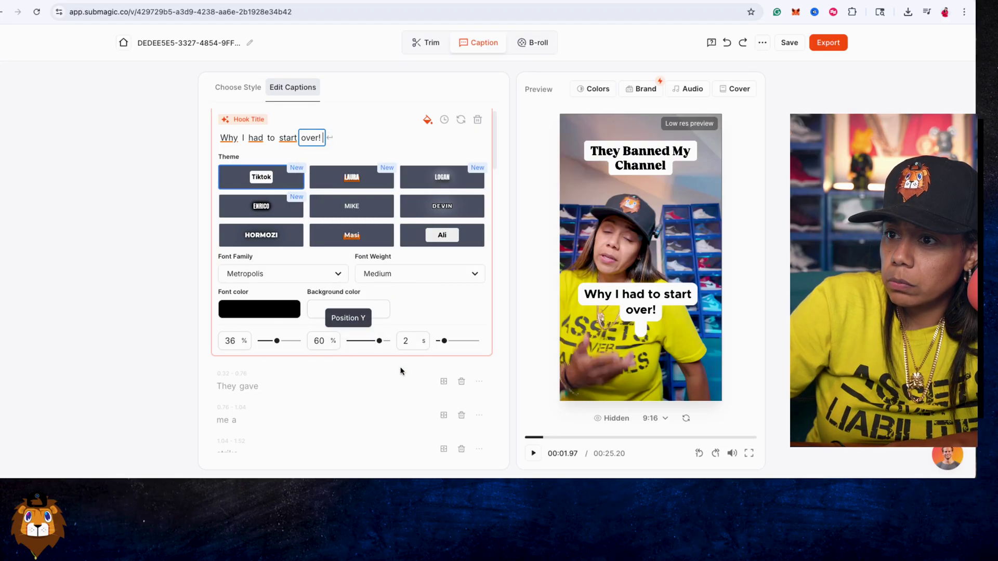
# Step: Play the short's opening seconds from the start to check the repositioned hook title
pyautogui.moveTo(539, 441); pyautogui.dragTo(519, 444)
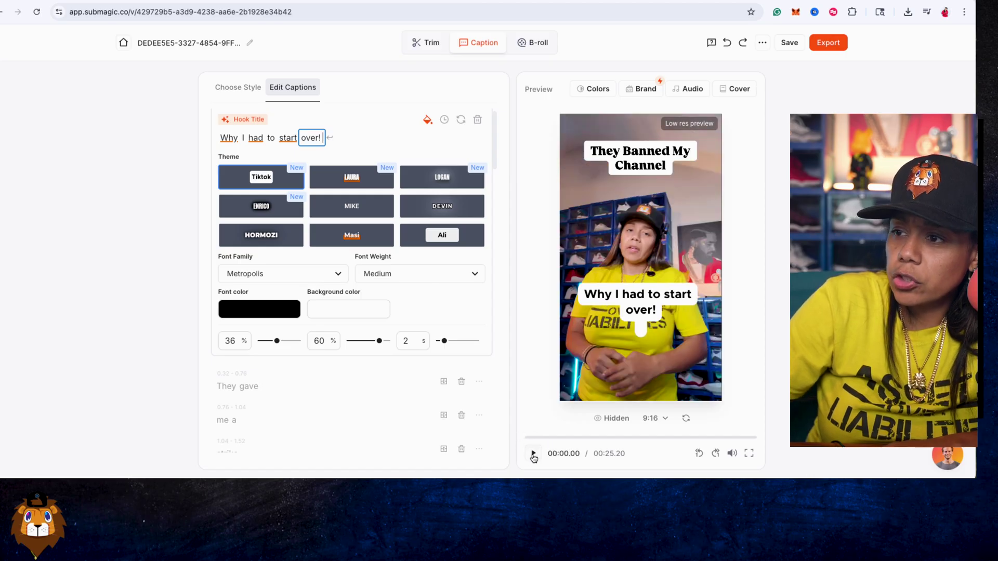
pyautogui.click(534, 455)
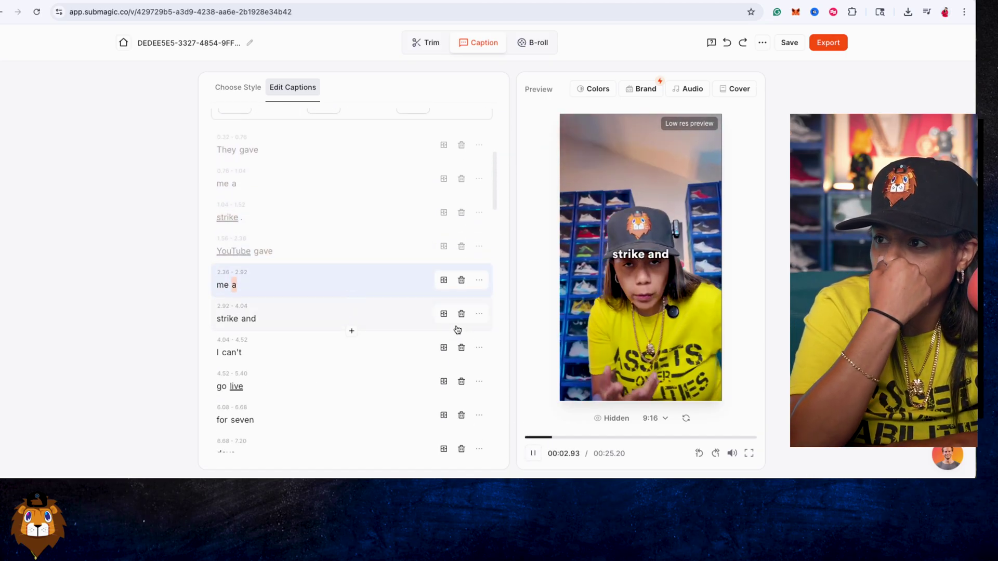
pyautogui.click(533, 453)
# Step: Apply the LAURA theme to the hook title and preview the video's opening seconds from the start
pyautogui.scroll(10, 281, 322)
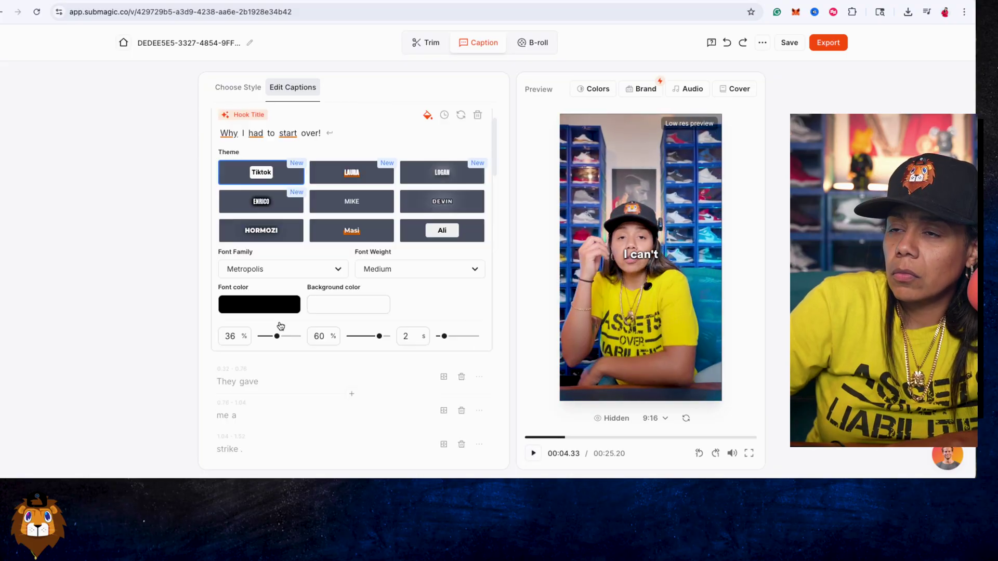
pyautogui.click(359, 198)
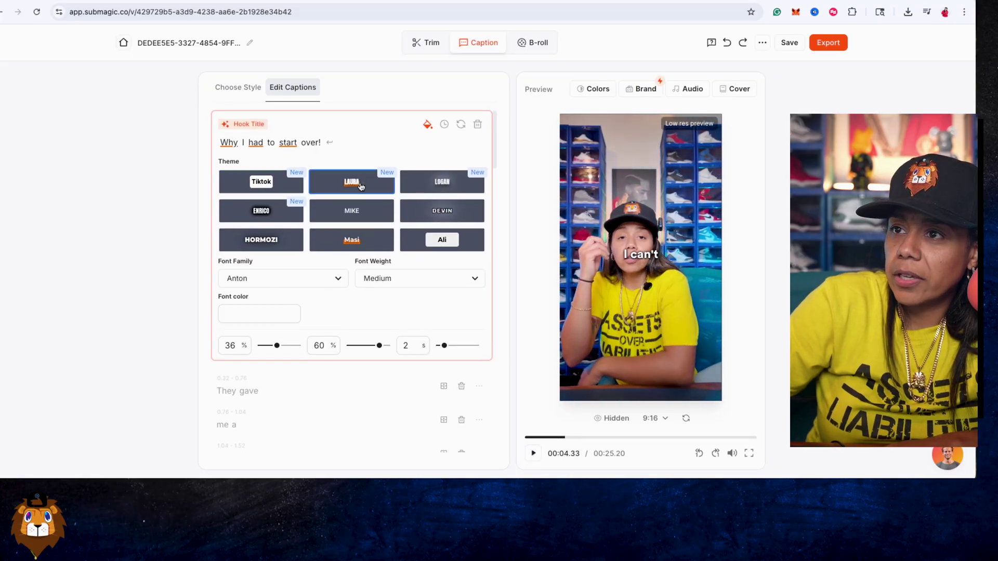
pyautogui.click(526, 437)
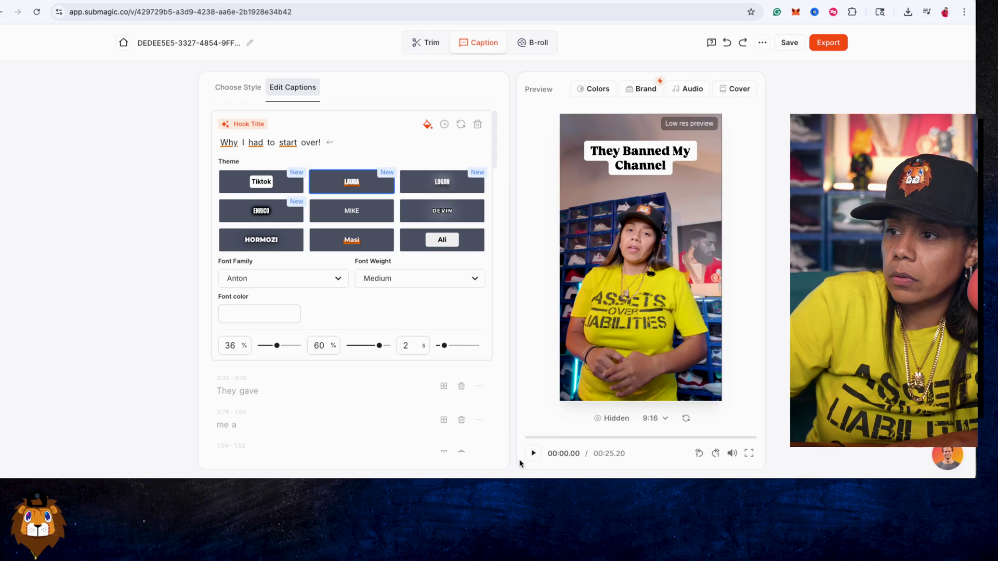
pyautogui.click(533, 454)
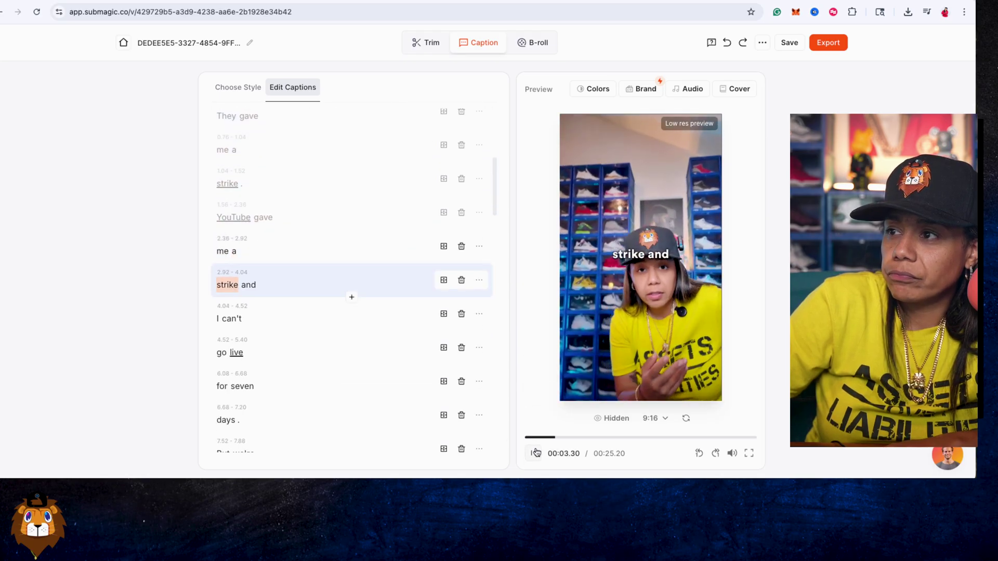
pyautogui.click(535, 454)
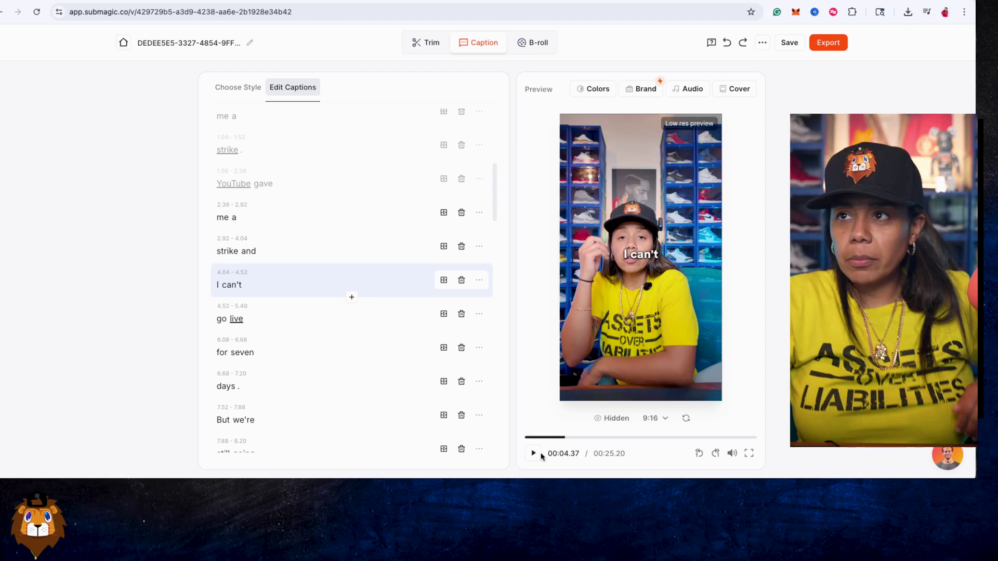